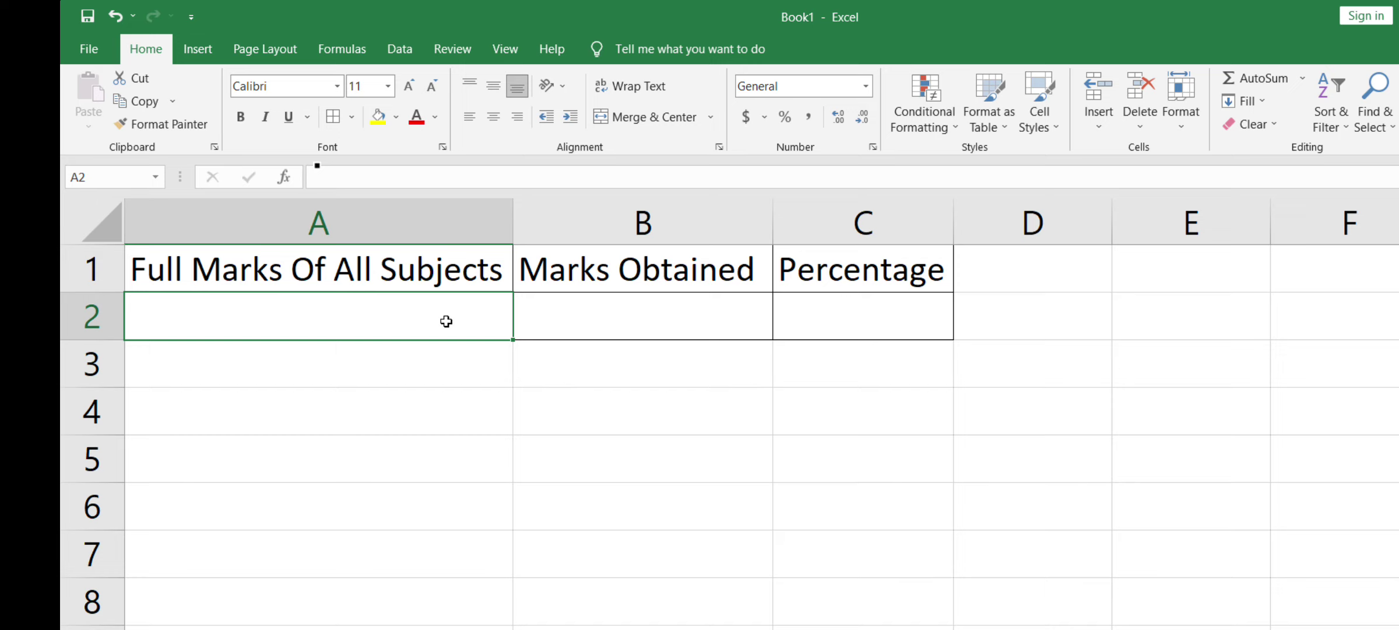
Step: Enter 500 as the full marks in cell A2 and 250 as the marks obtained in B2
text(5)
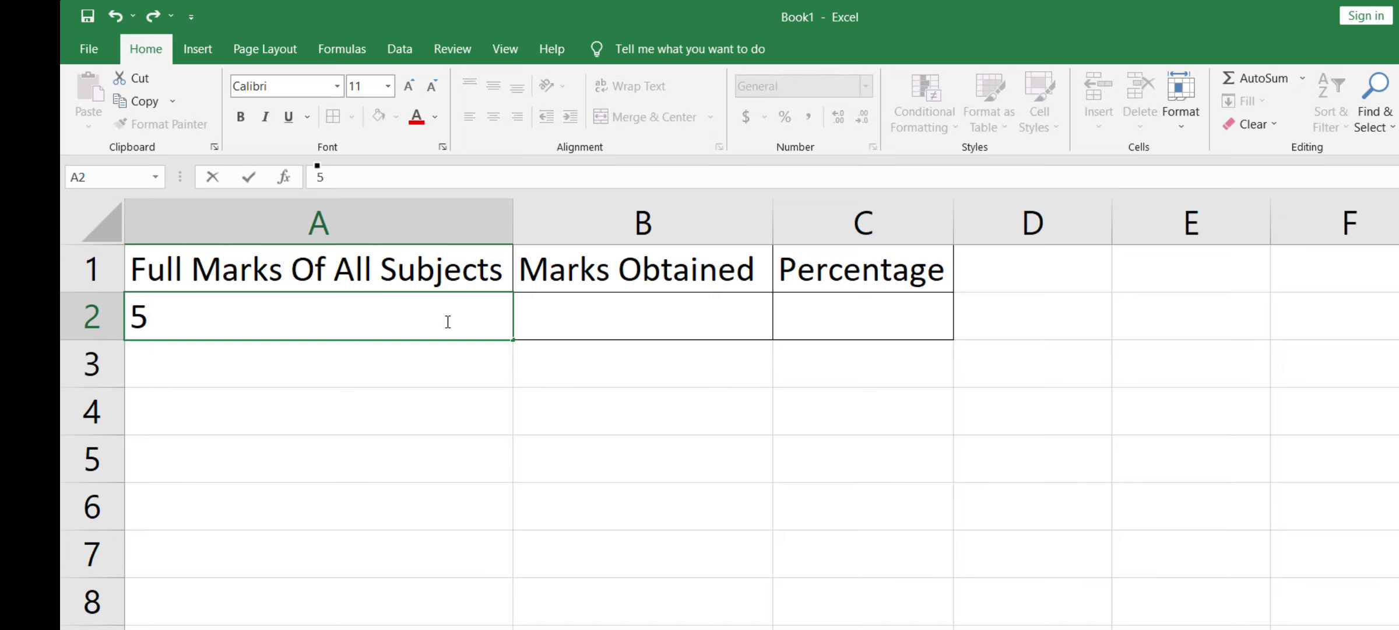
text(00)
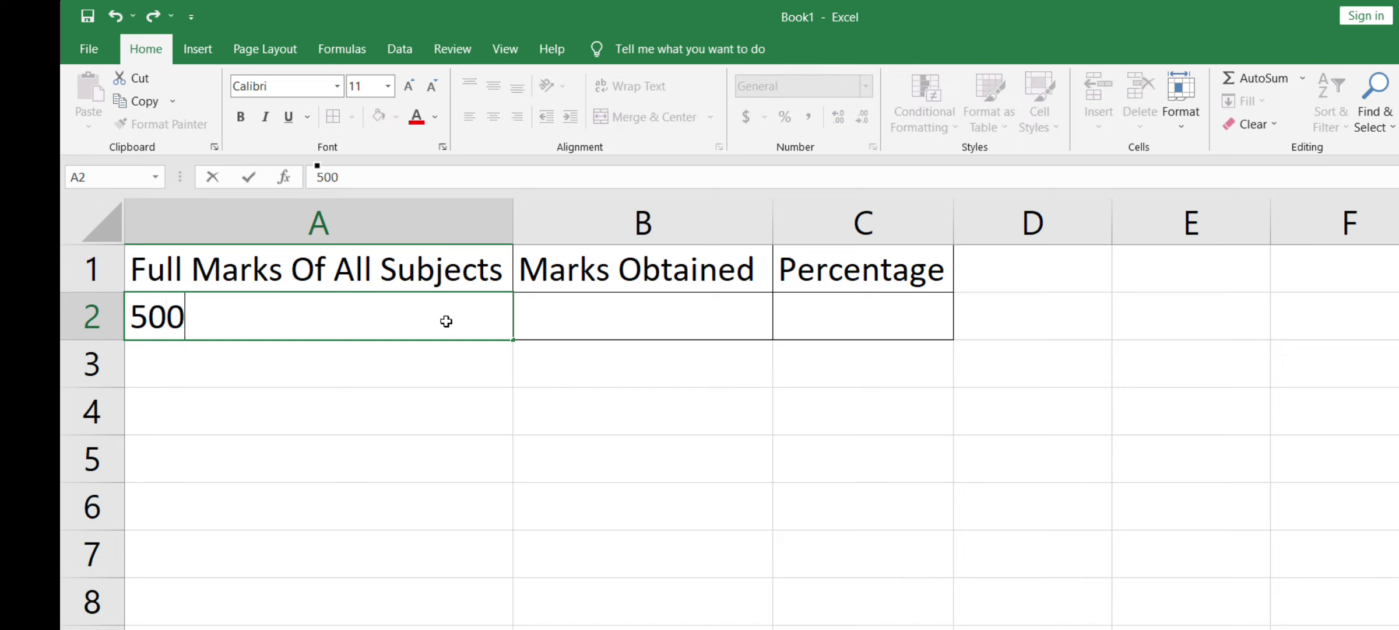
key(Tab)
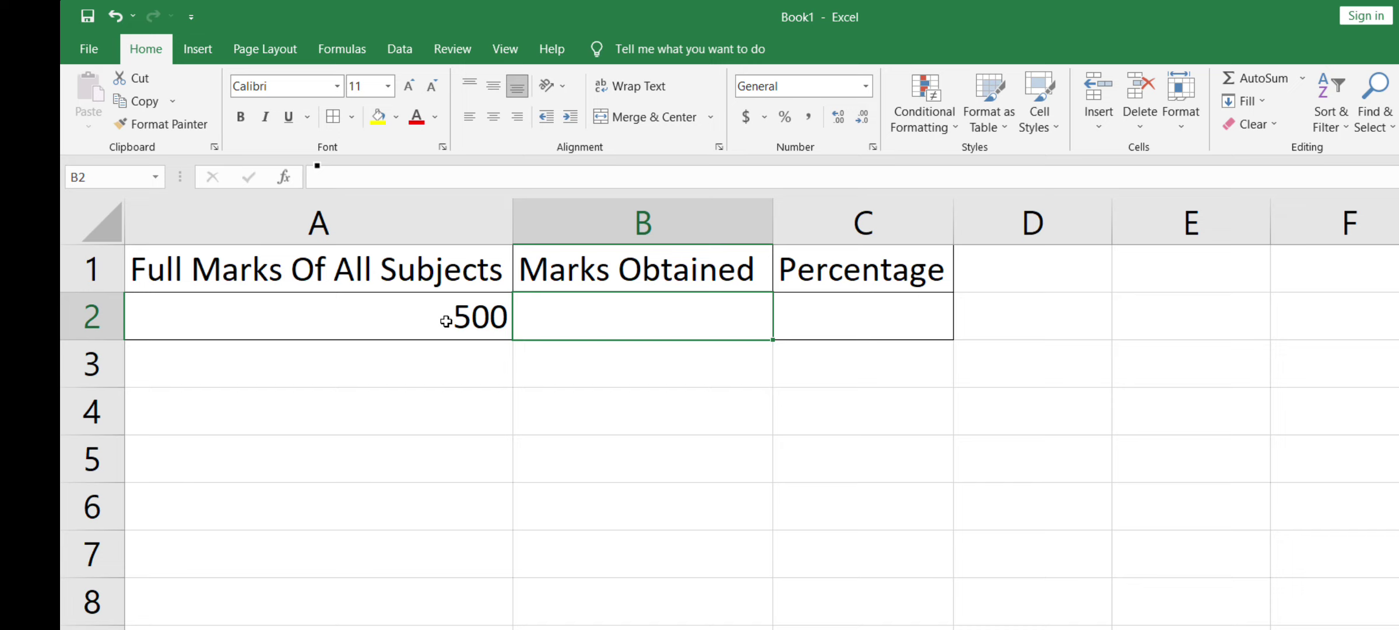
text(250)
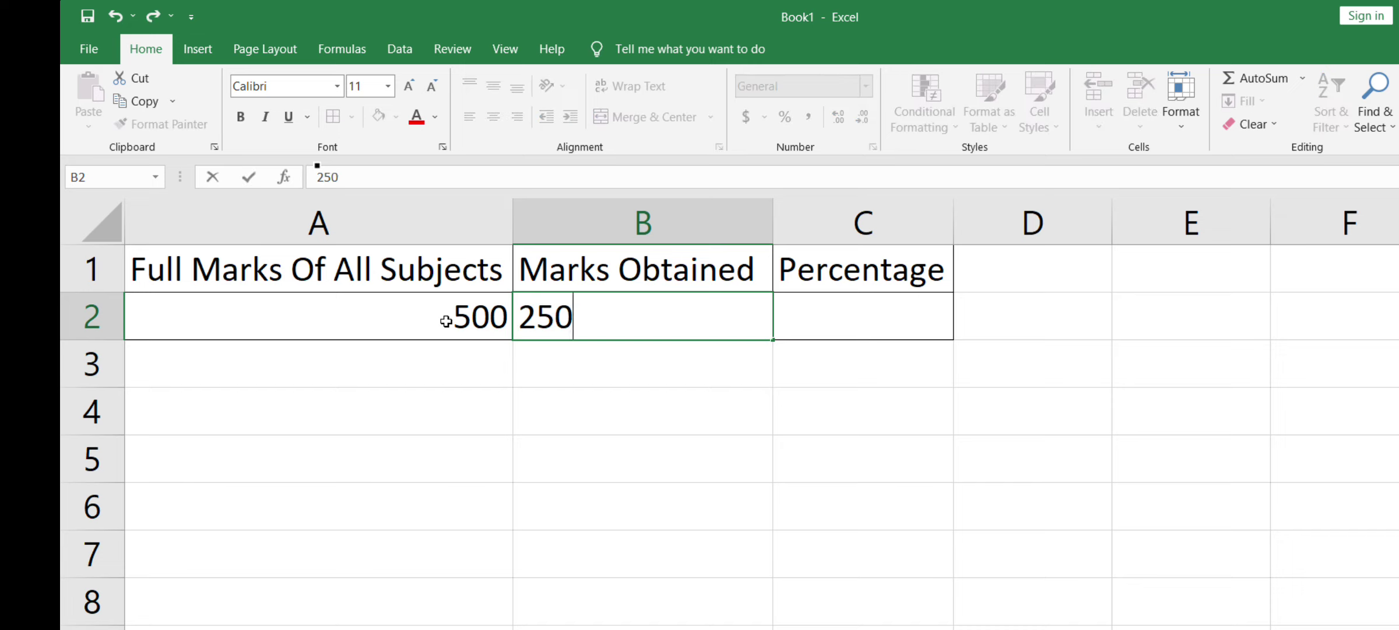
key(Tab)
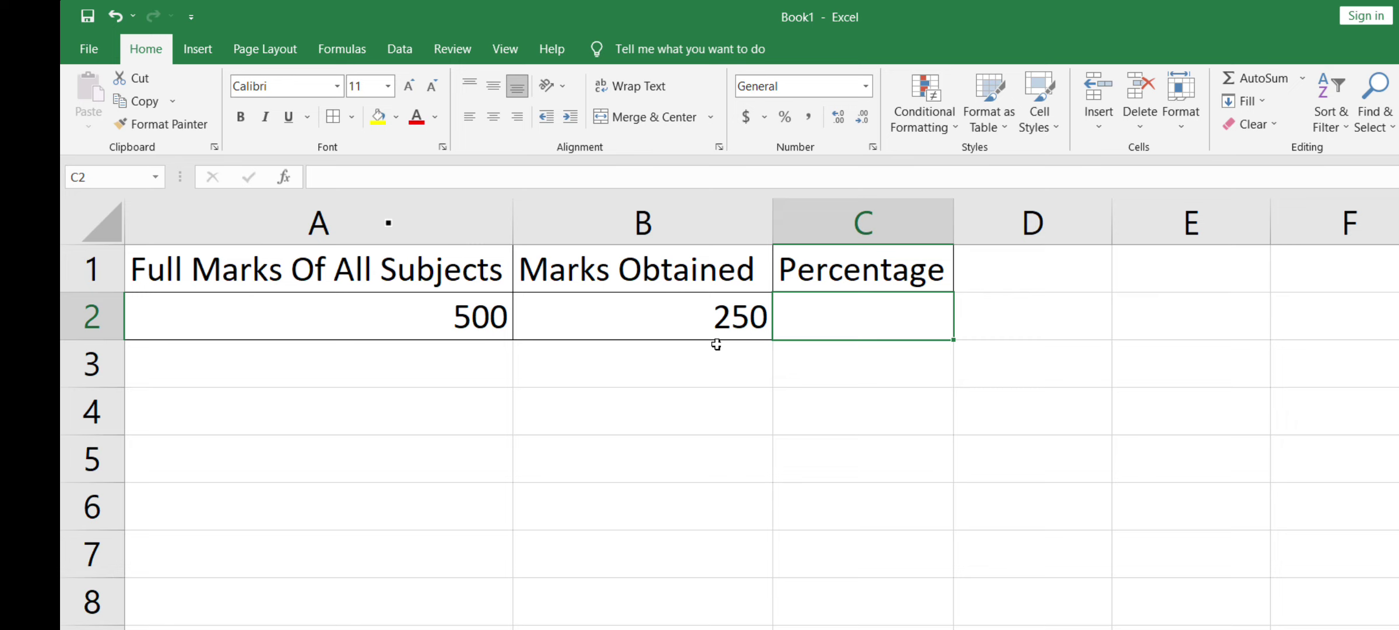
Step: Calculate the percentage in C2 with the formula =B2/A2 and format the cell as a percentage
text(=)
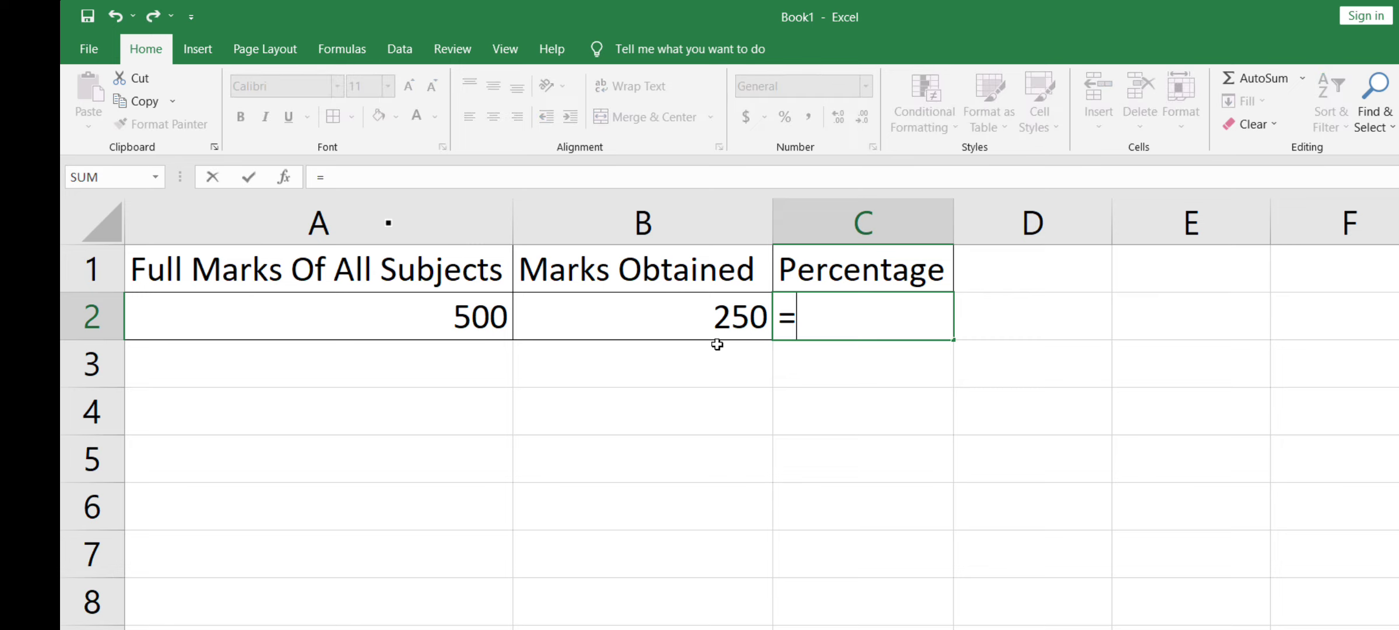
click(690, 320)
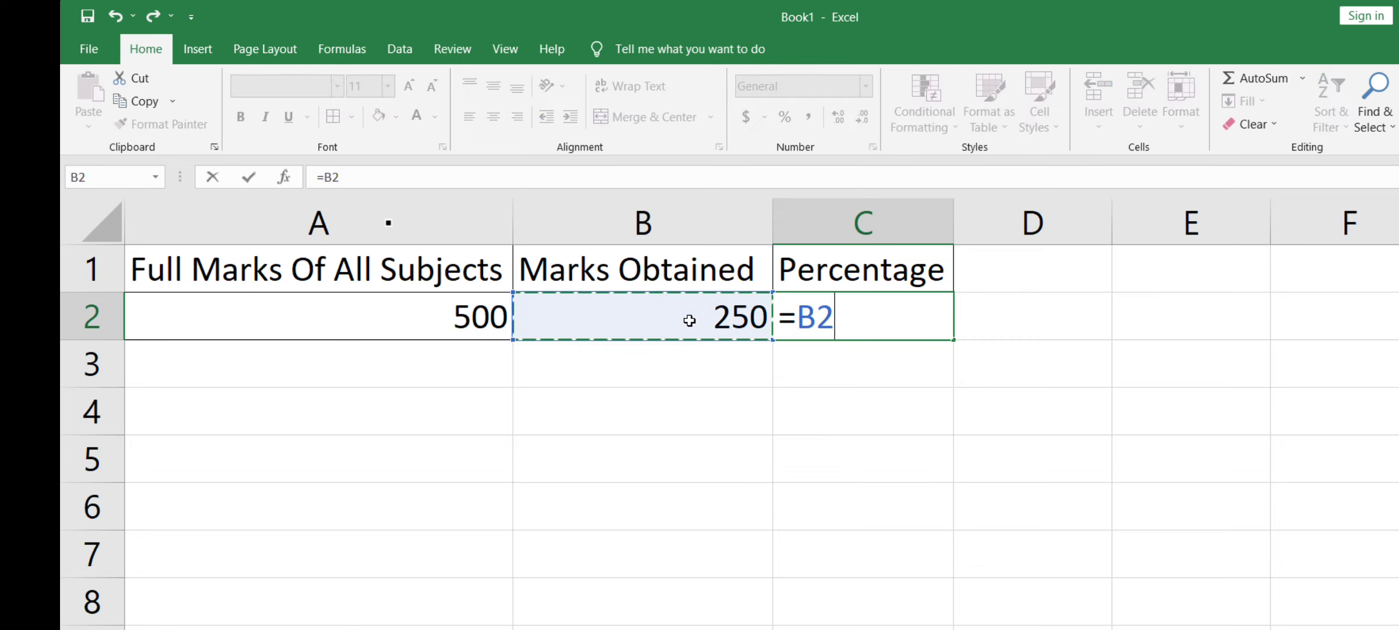
text(/)
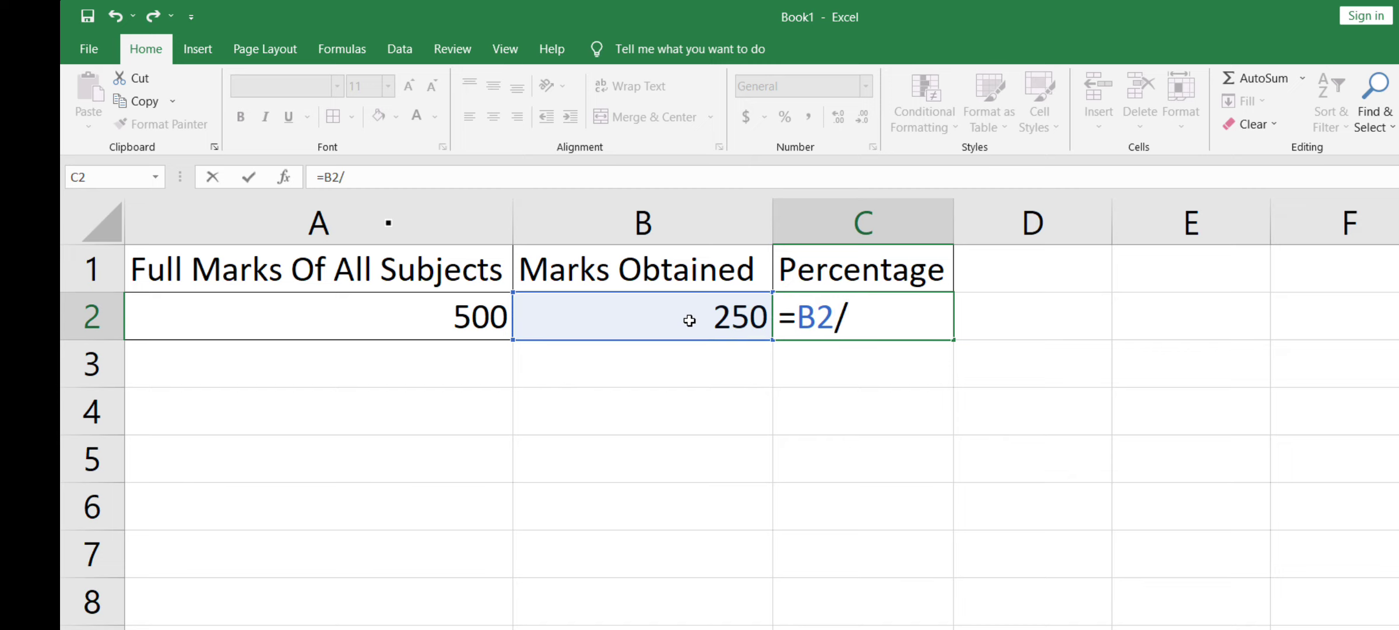
click(471, 316)
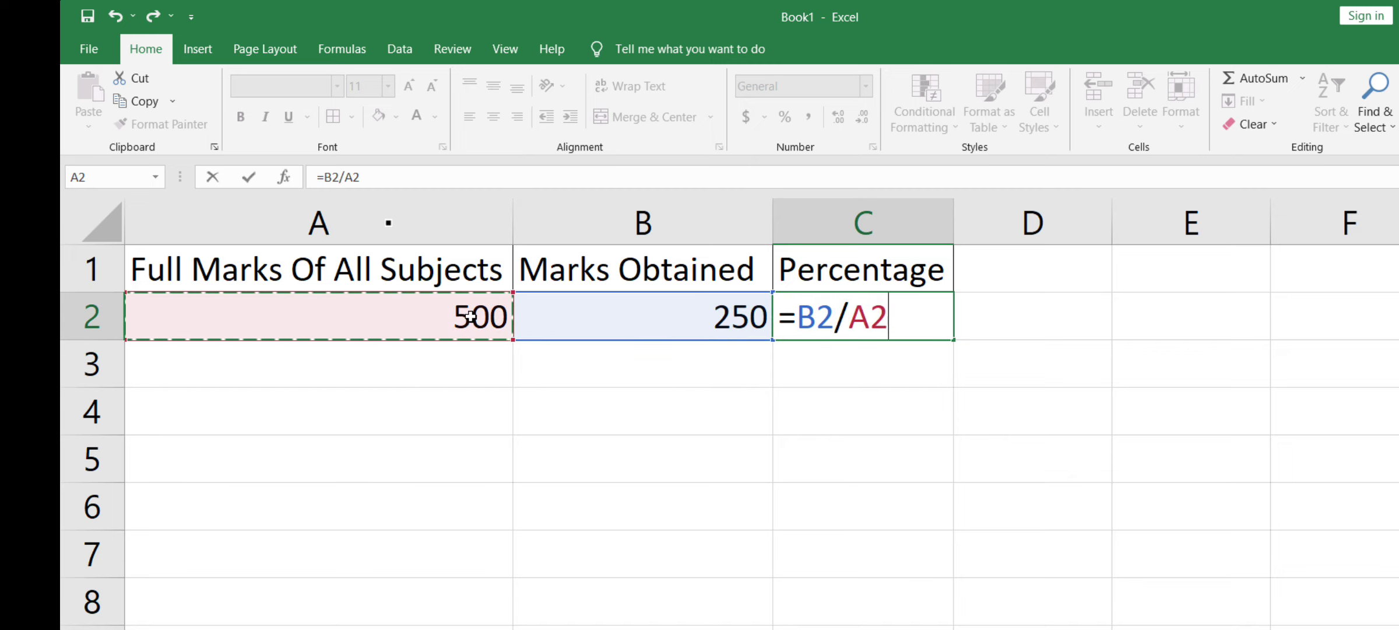
key(Return)
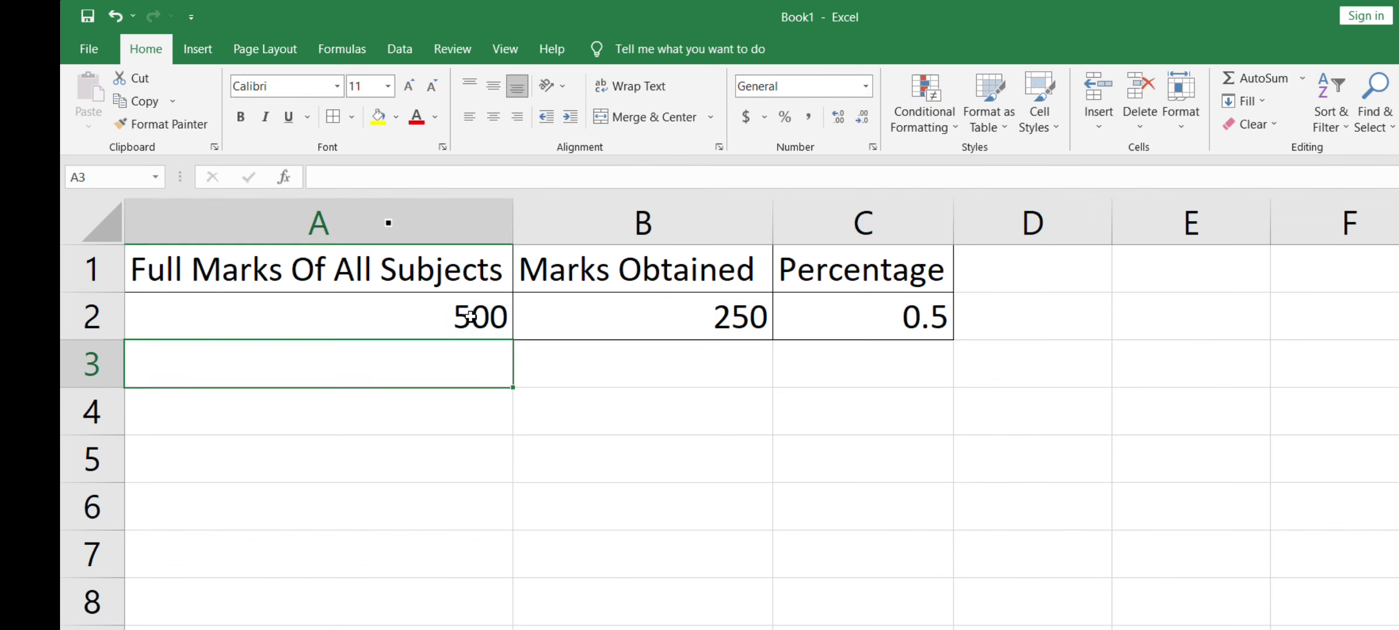
click(870, 322)
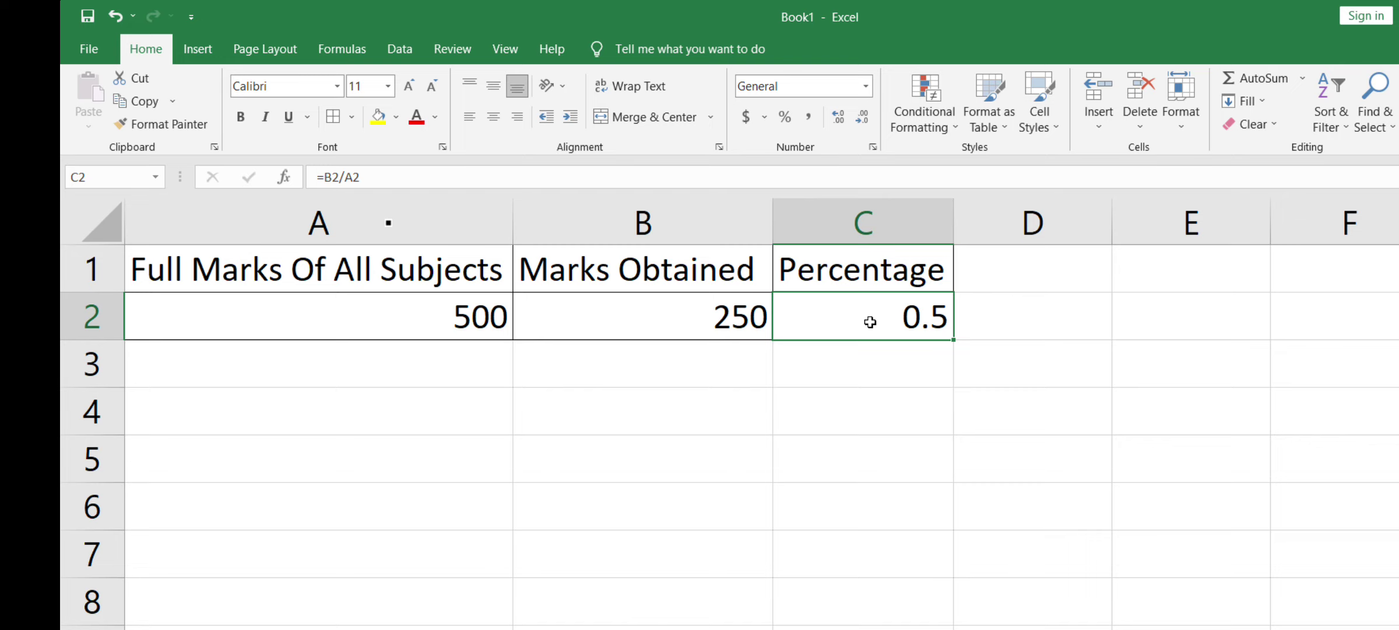
click(784, 118)
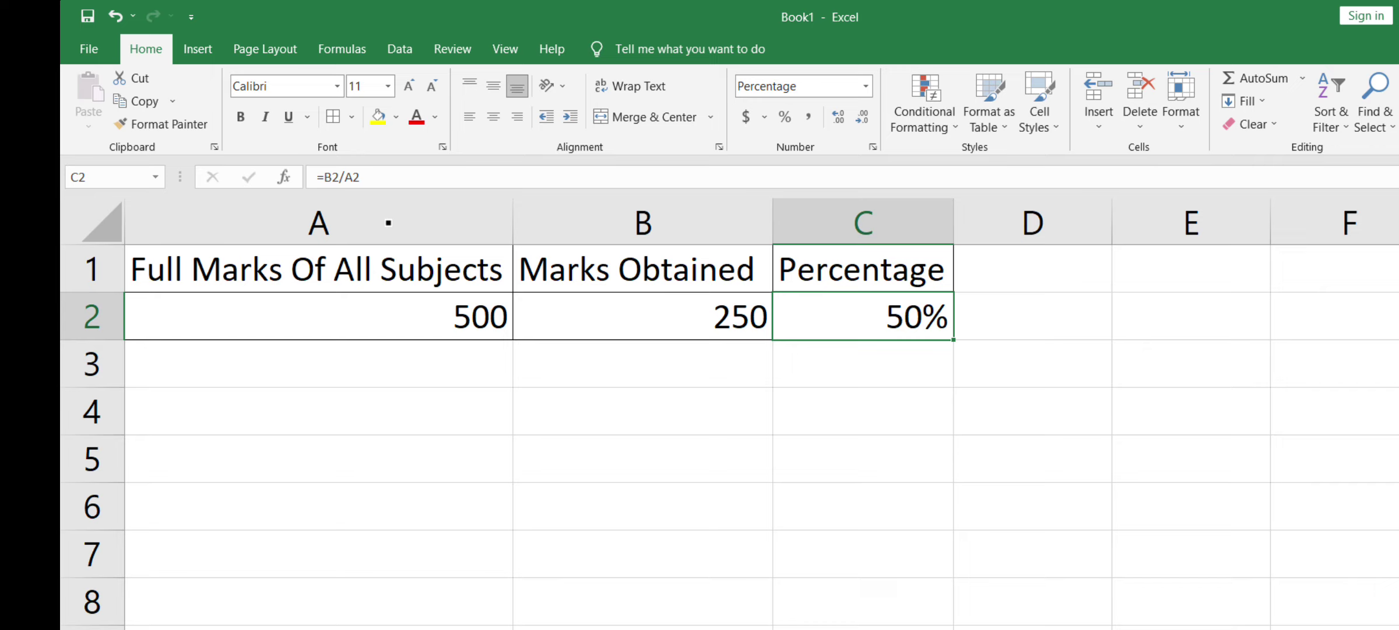
Step: Enter the formula =300/500 in cell C4 and format the cell as a percentage
click(688, 373)
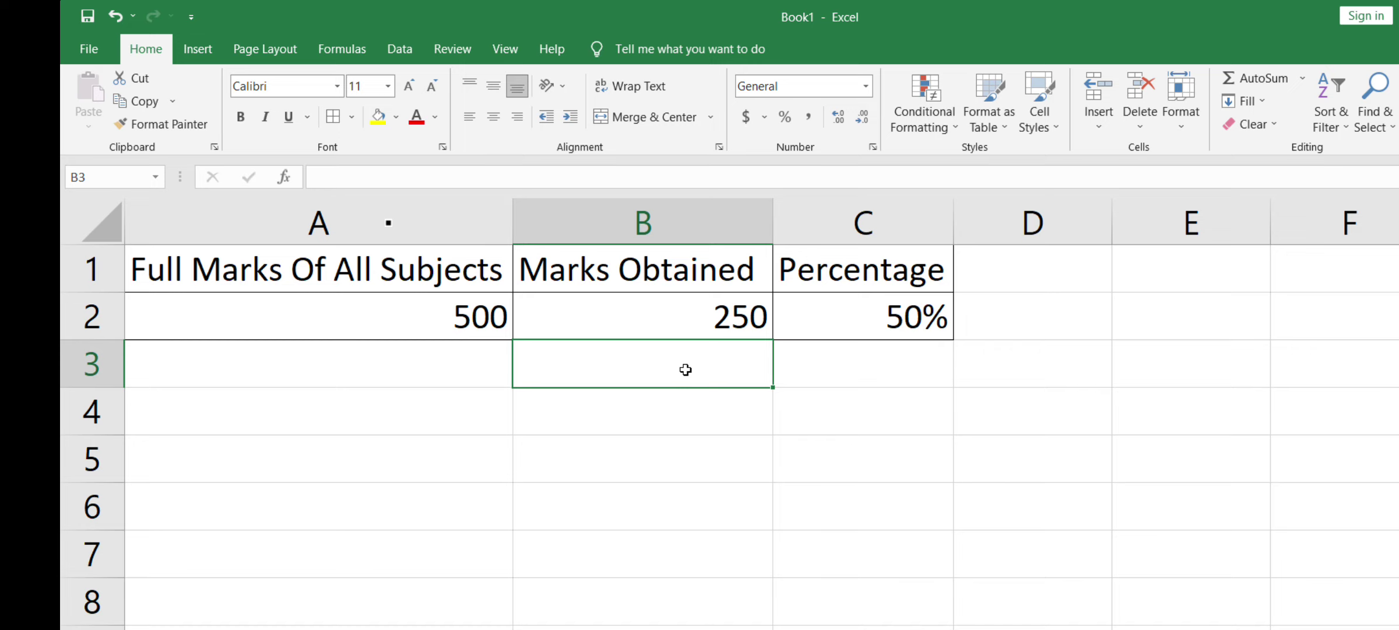
key(Right)
key(Down)
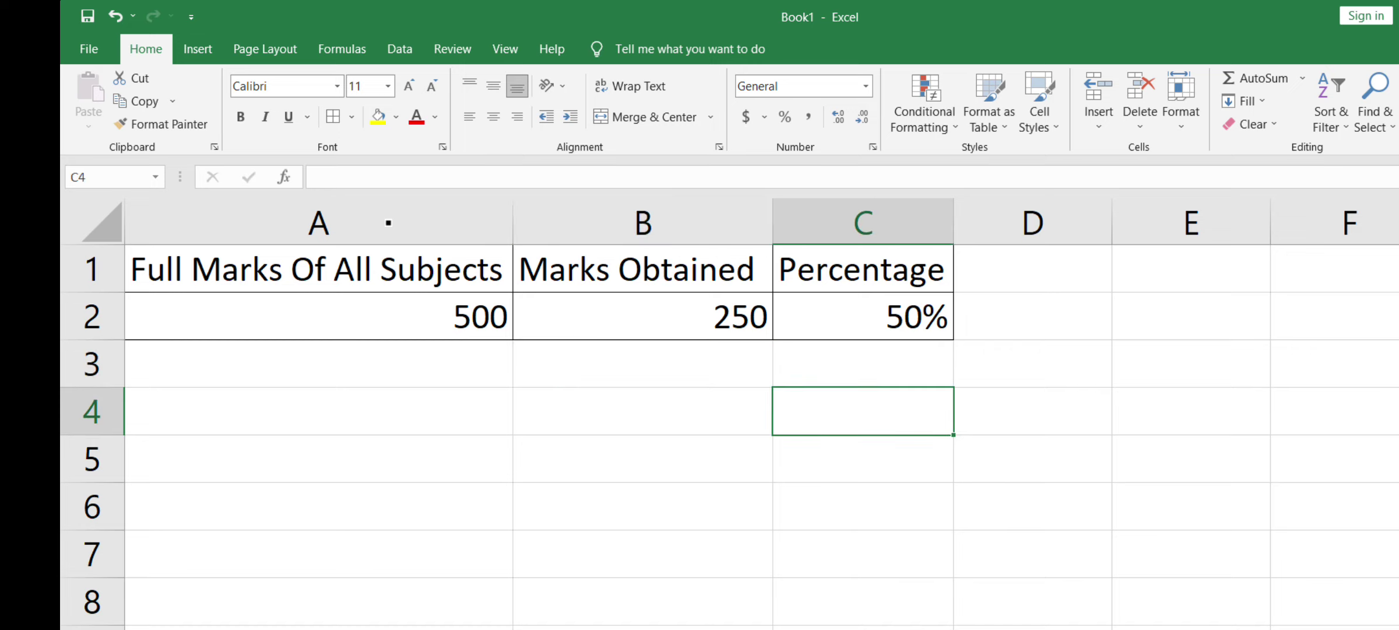
text(=)
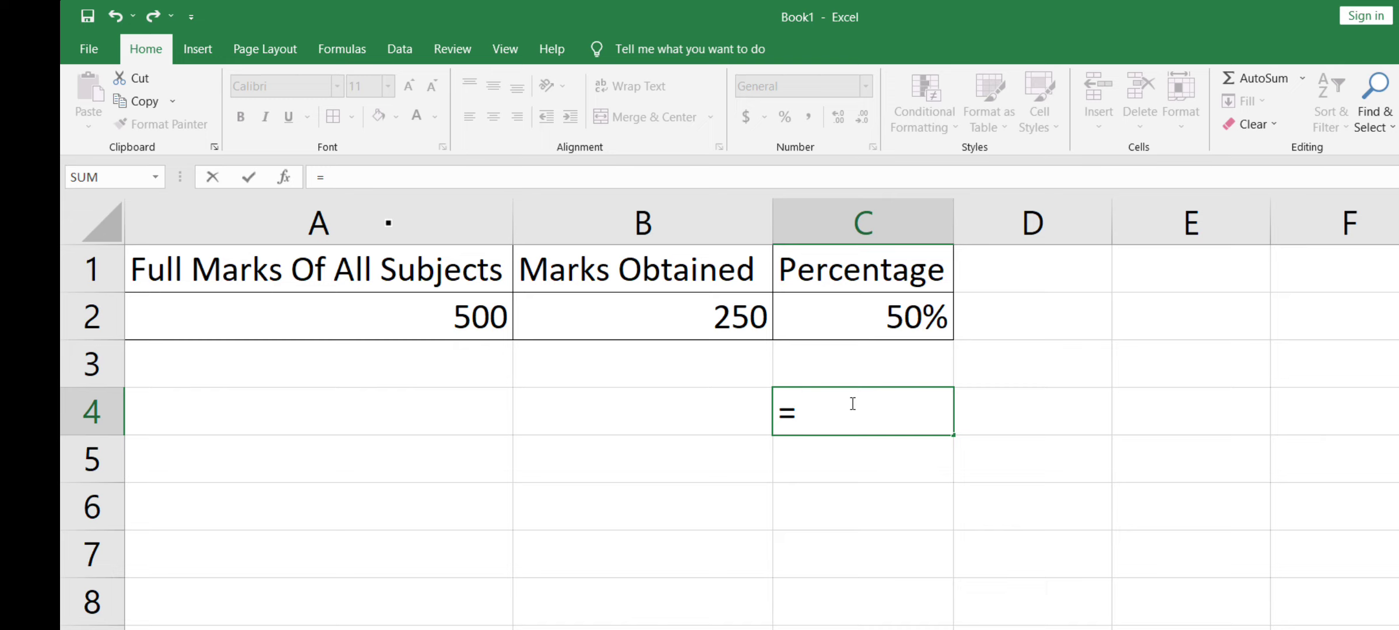
text(30)
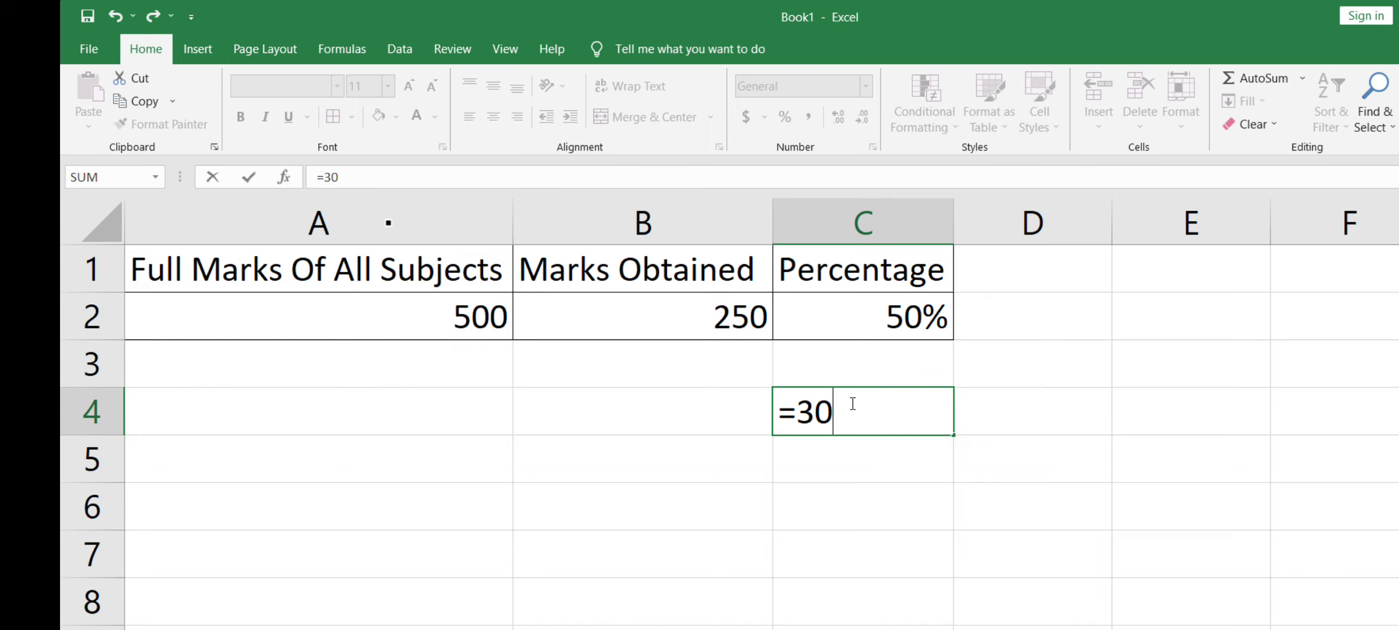
text(0/50)
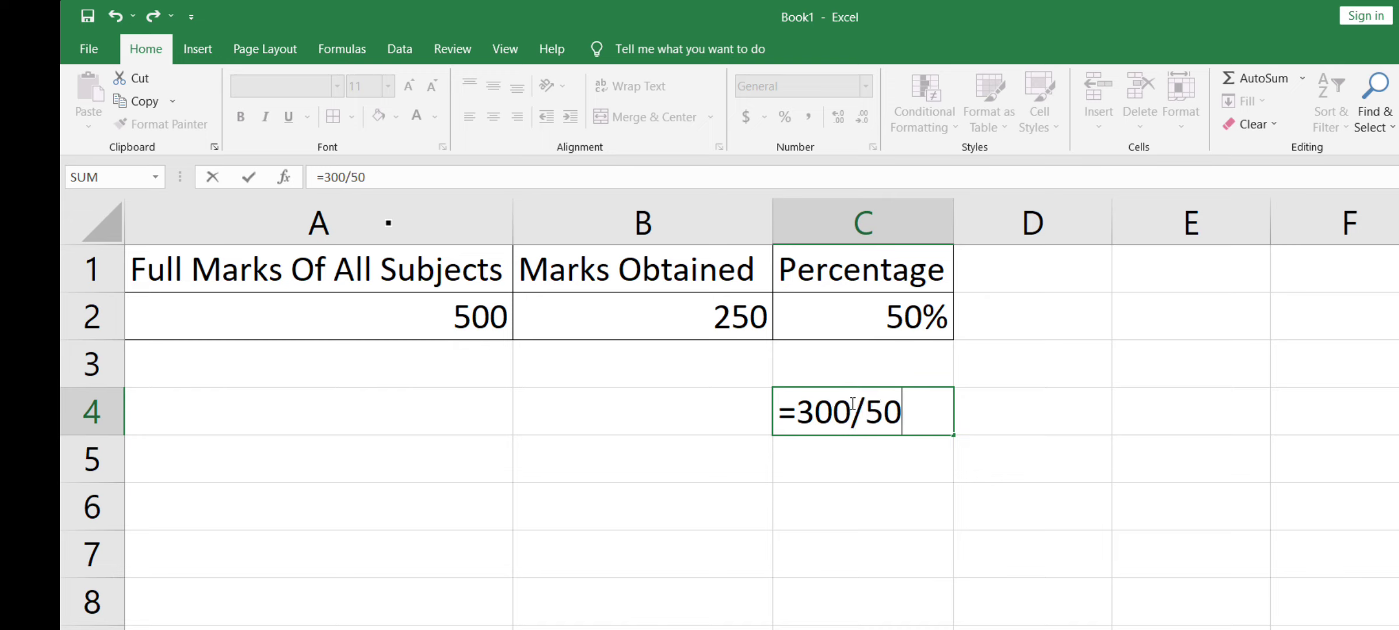
key(Return)
click(851, 403)
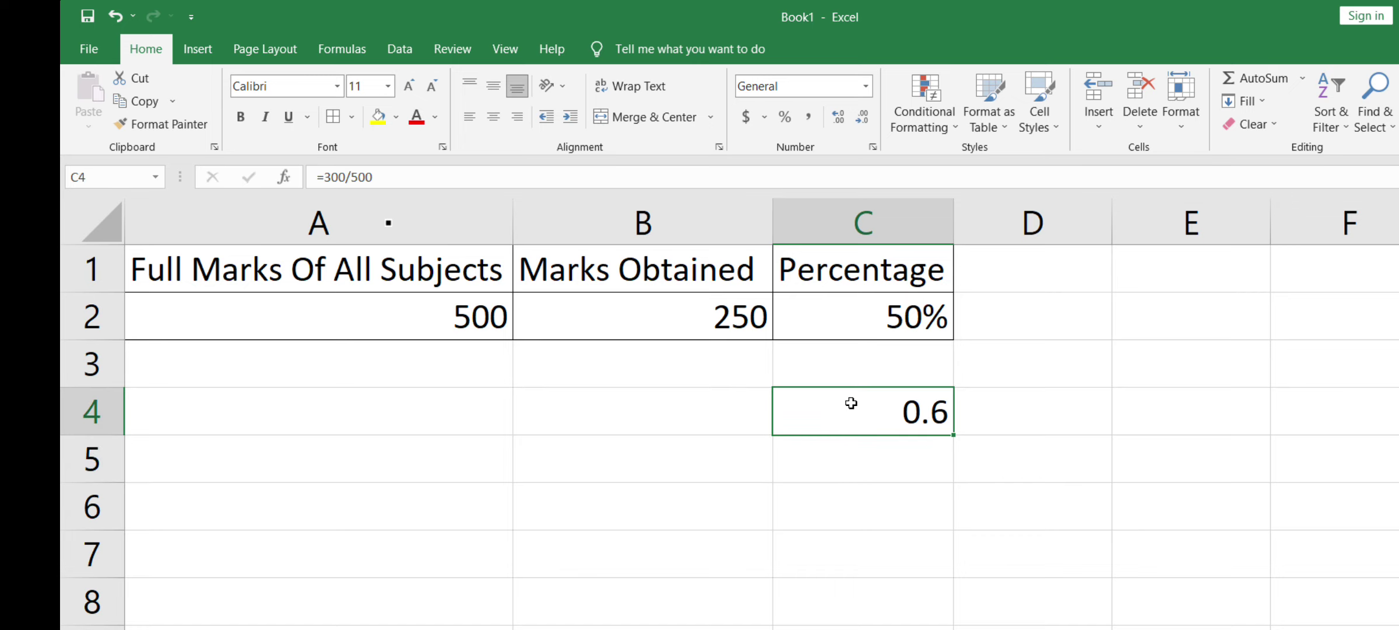
click(783, 116)
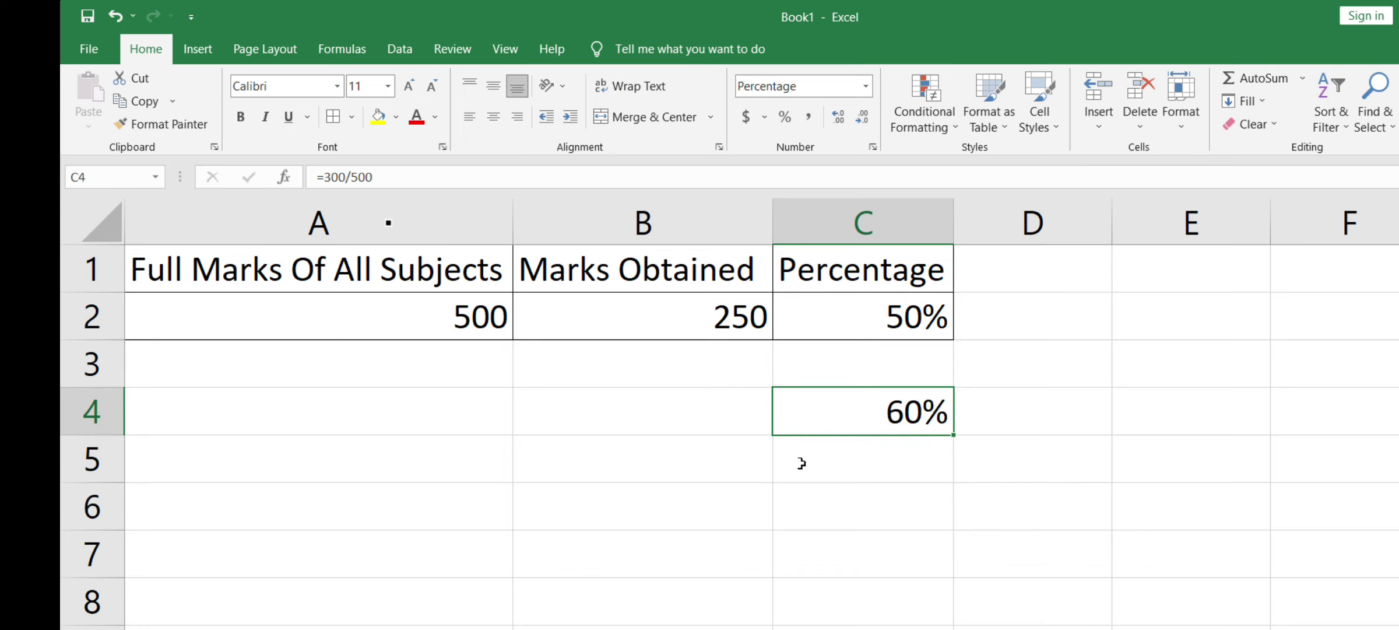
Step: Change the marks obtained in cell B2 to 400
click(653, 331)
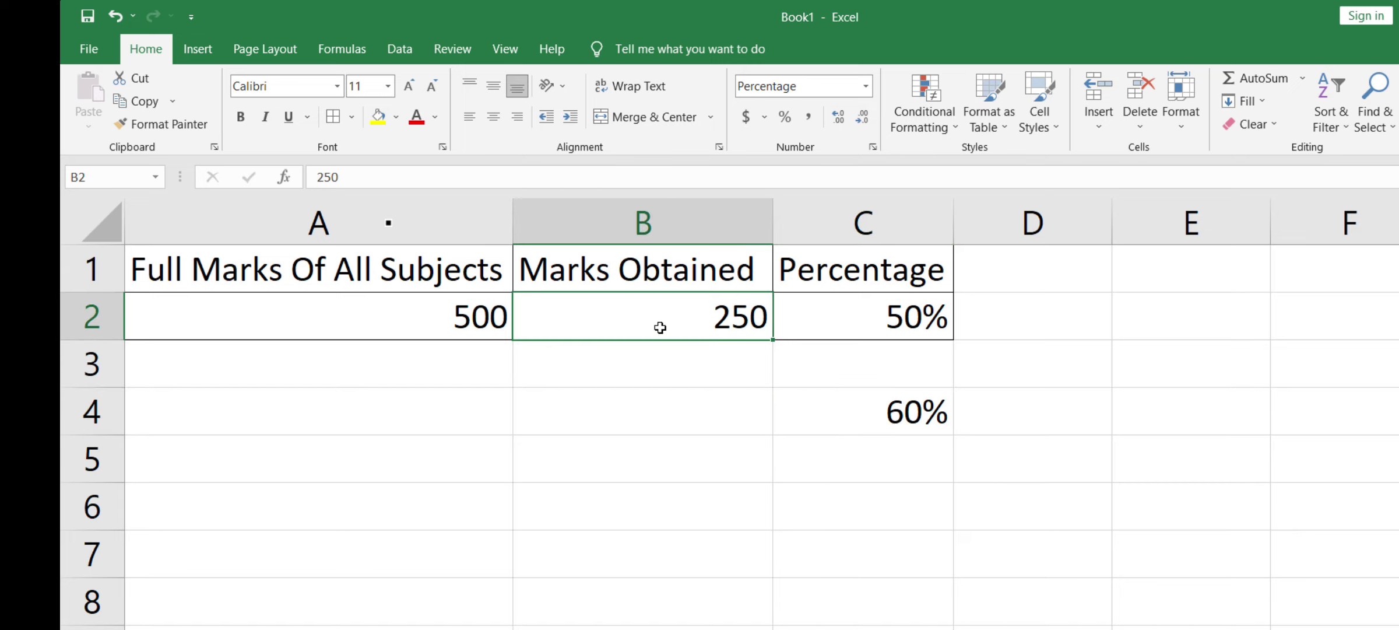
text(40)
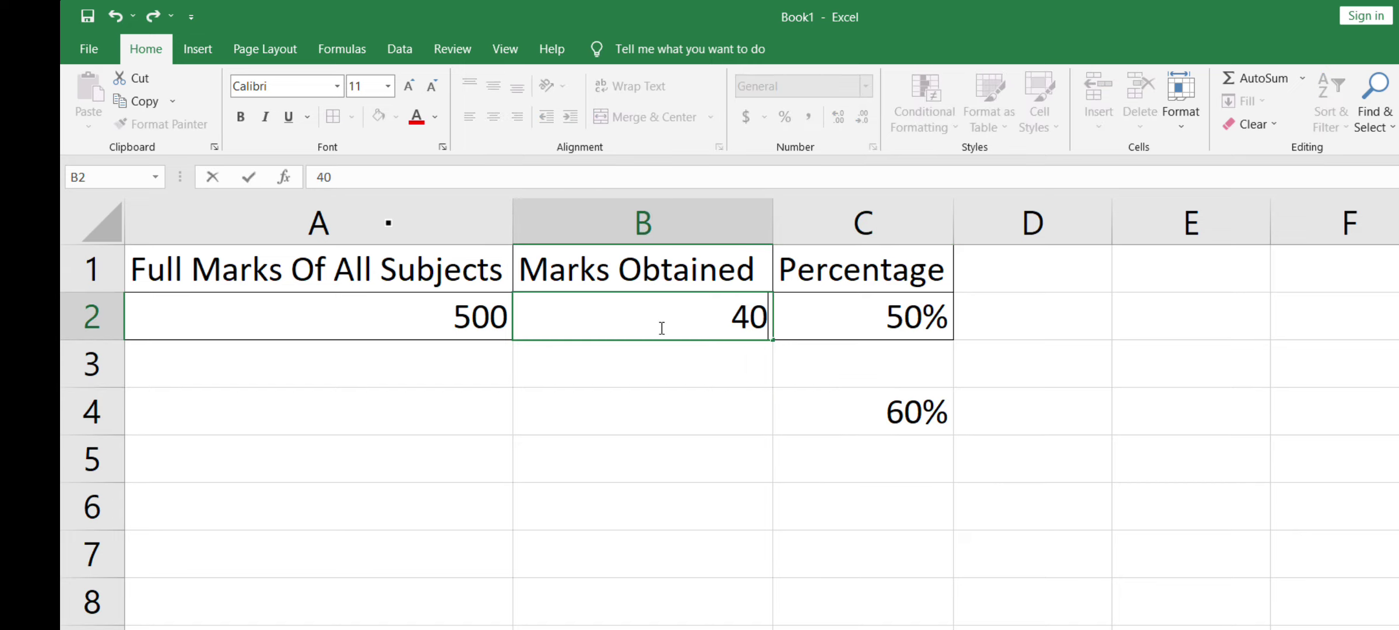
text(0)
key(Return)
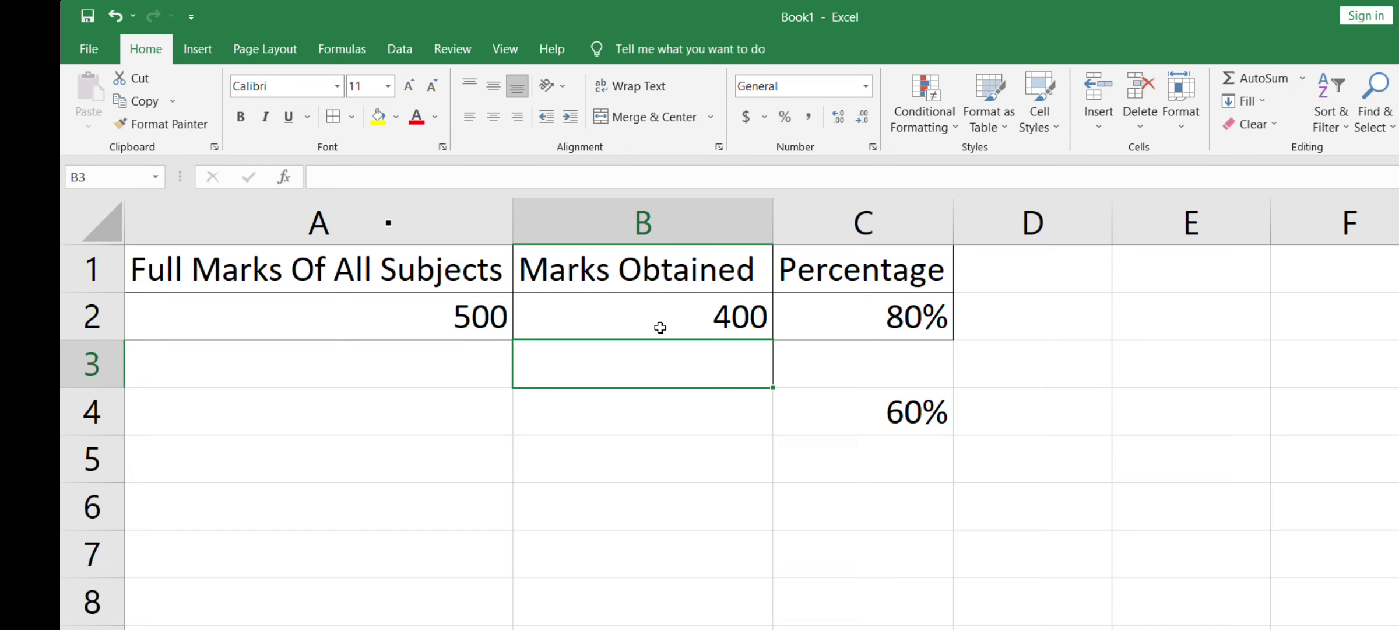
Step: Change the marks obtained in cell B2 to 200
click(660, 328)
text(200)
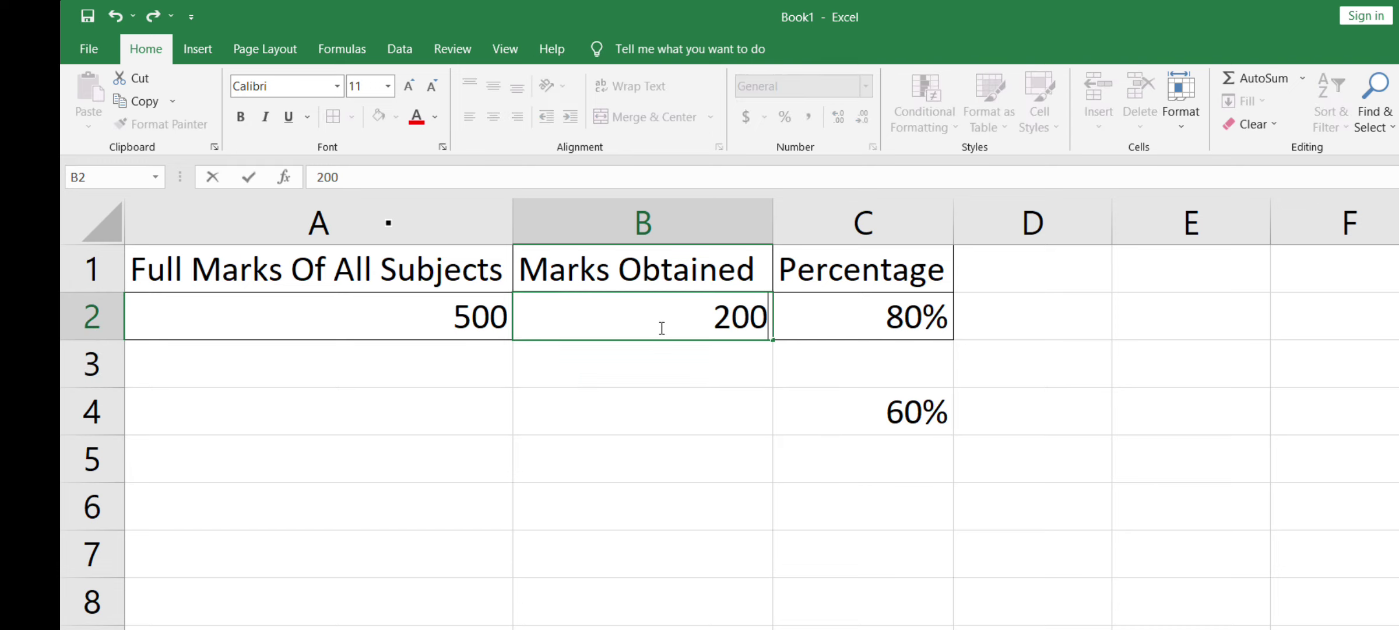
key(Return)
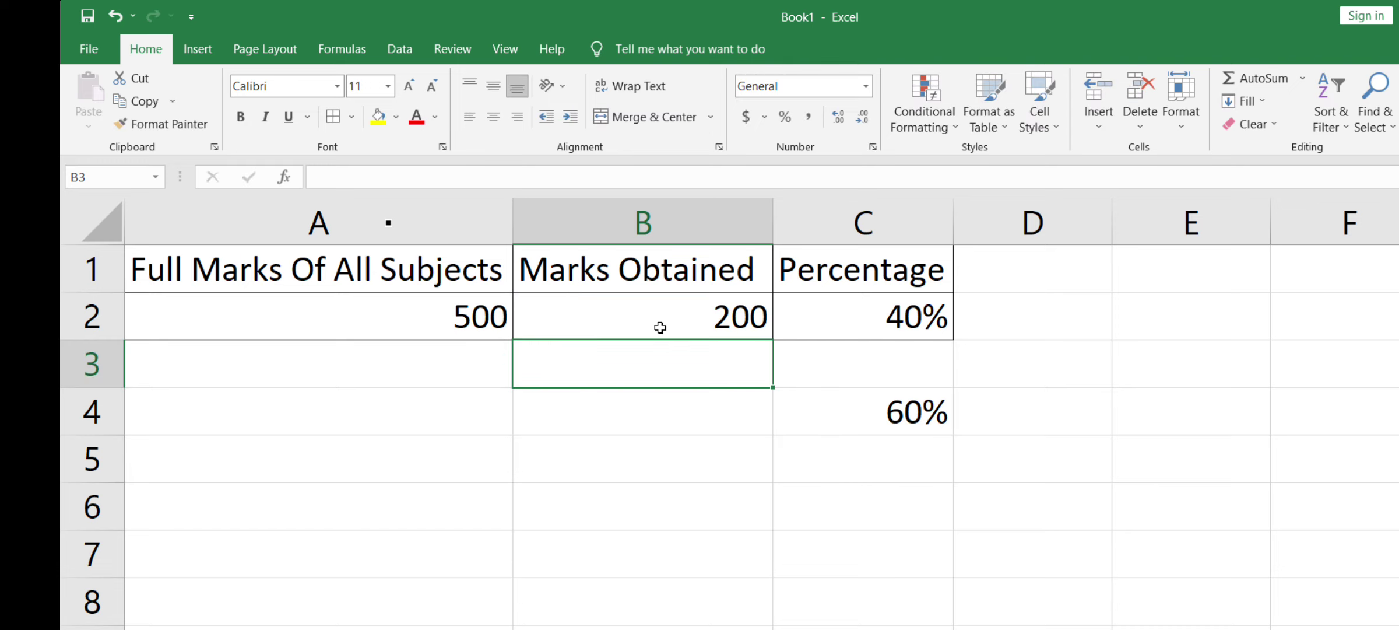
text(150)
key(Return)
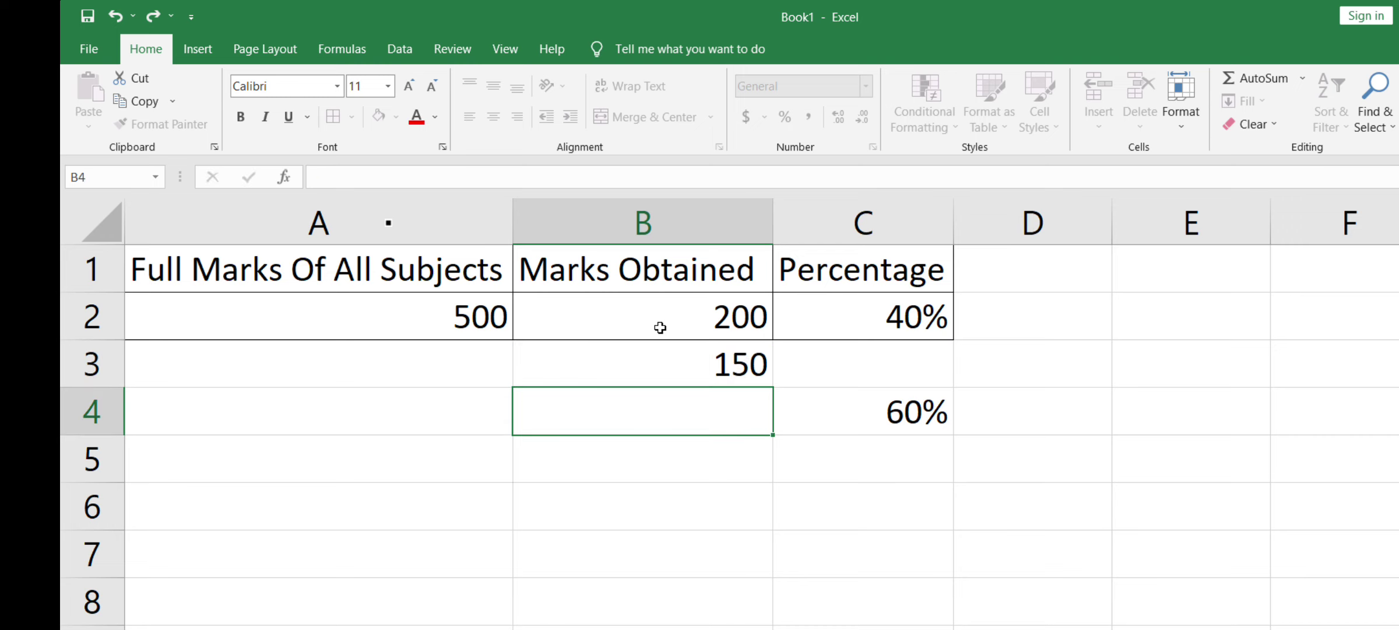
click(720, 369)
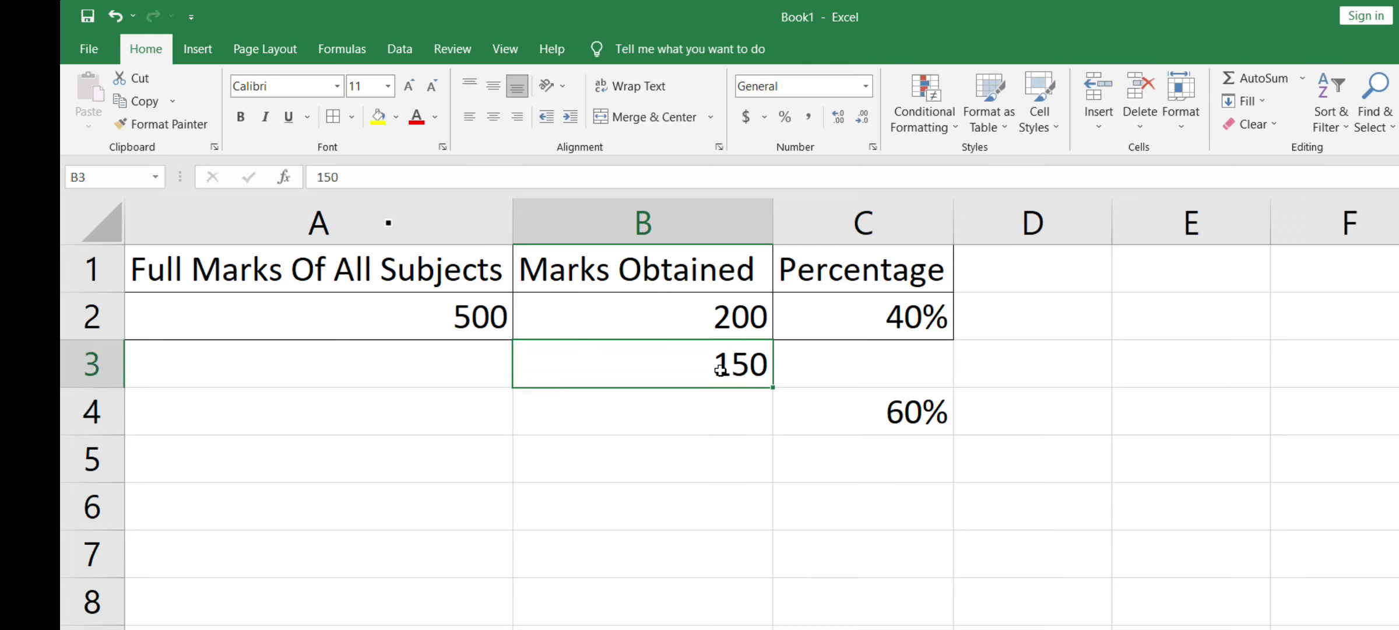
key(Delete)
Step: Change the marks obtained in cell B2 to 150
click(665, 304)
text(150)
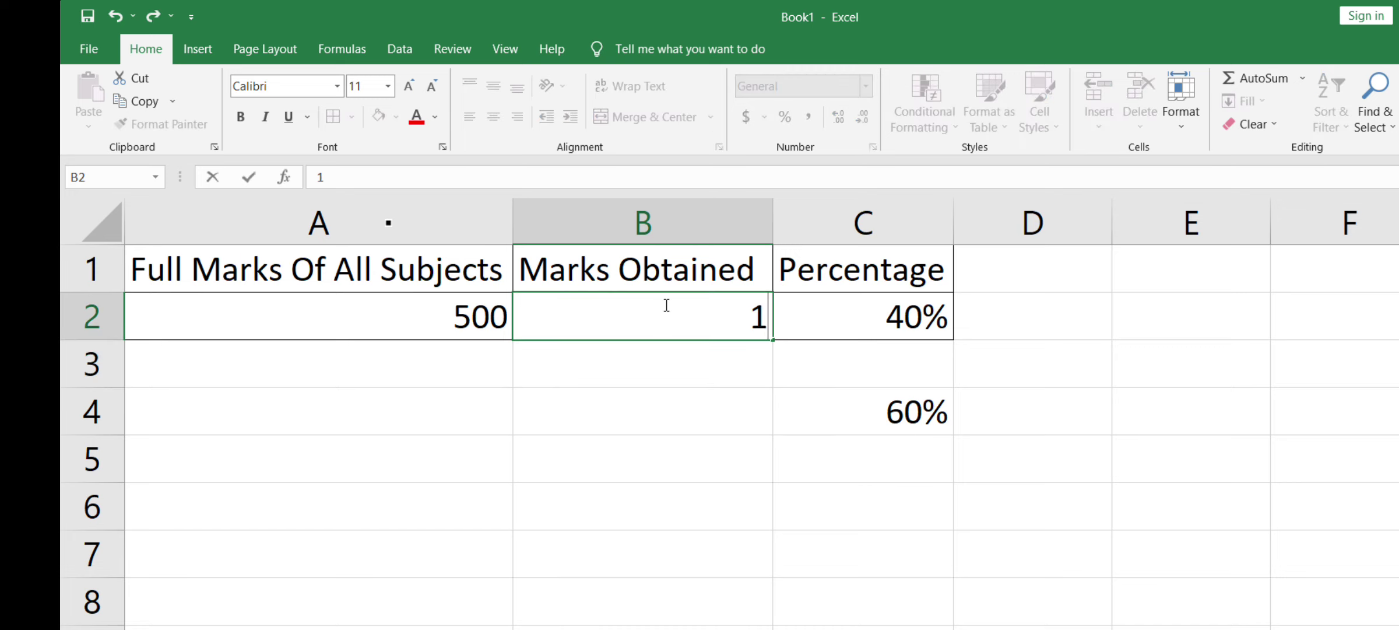
key(Return)
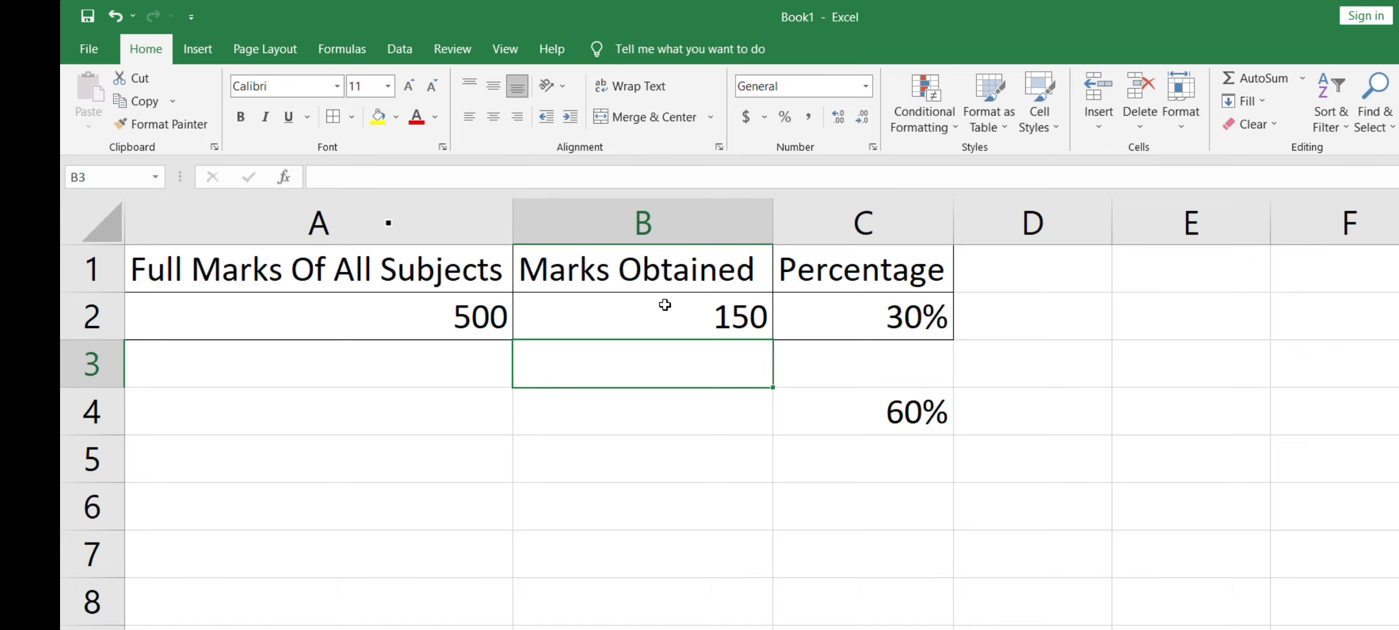
Step: Change the marks obtained in cell B2 to 445
click(665, 304)
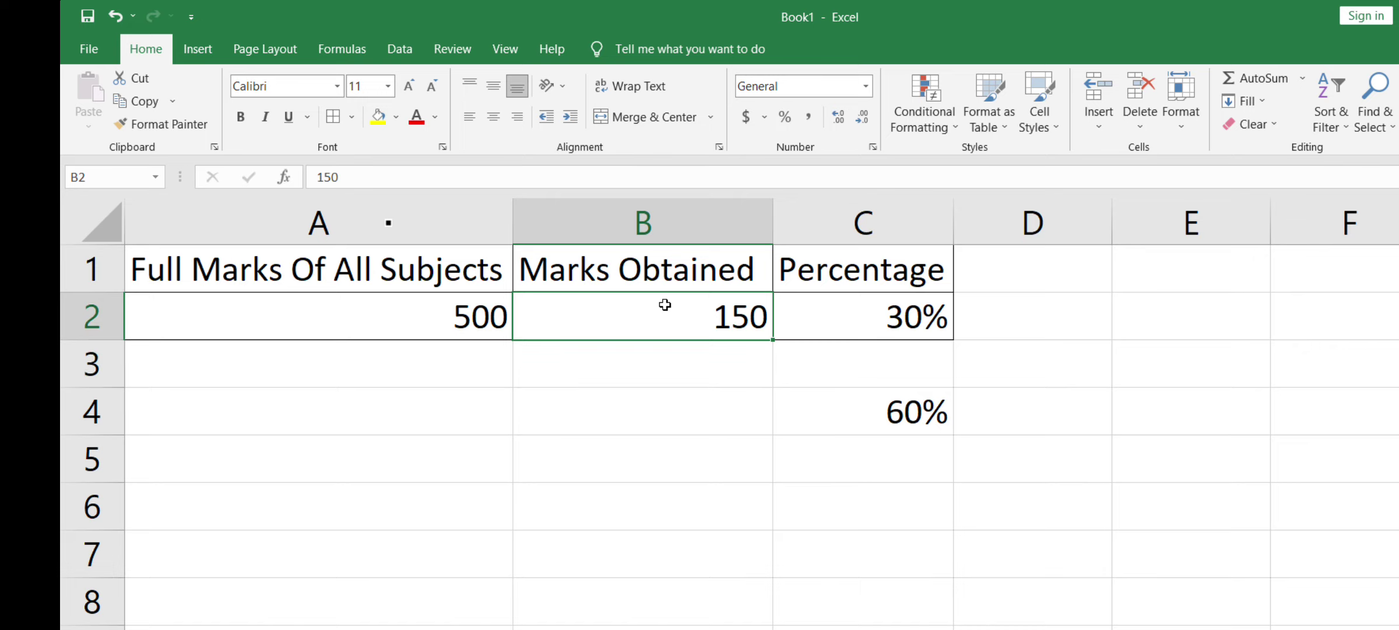
text(445)
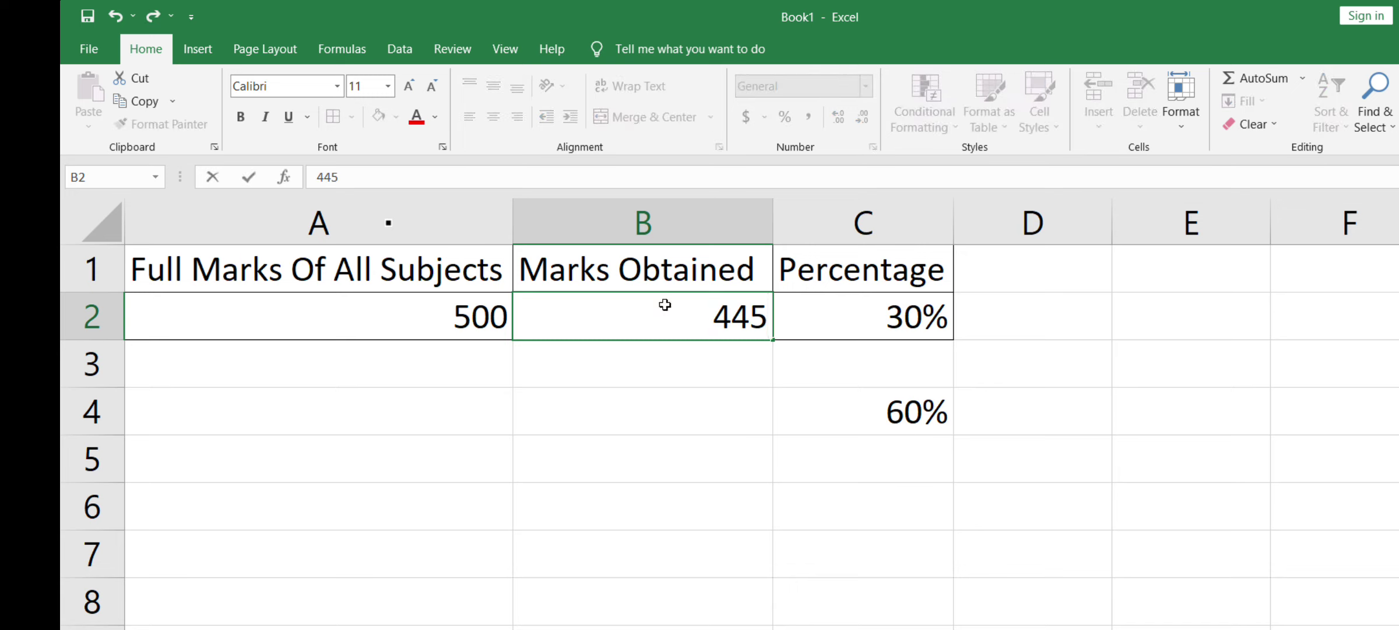
key(Return)
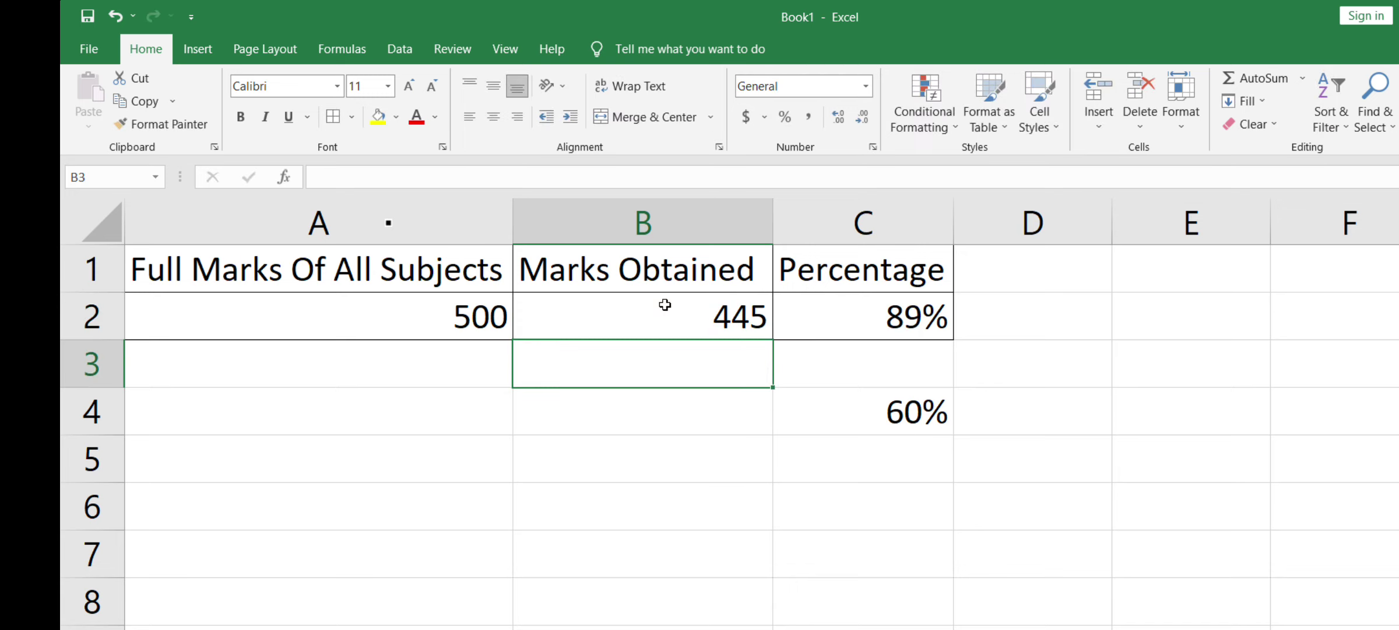
text(499)
key(Return)
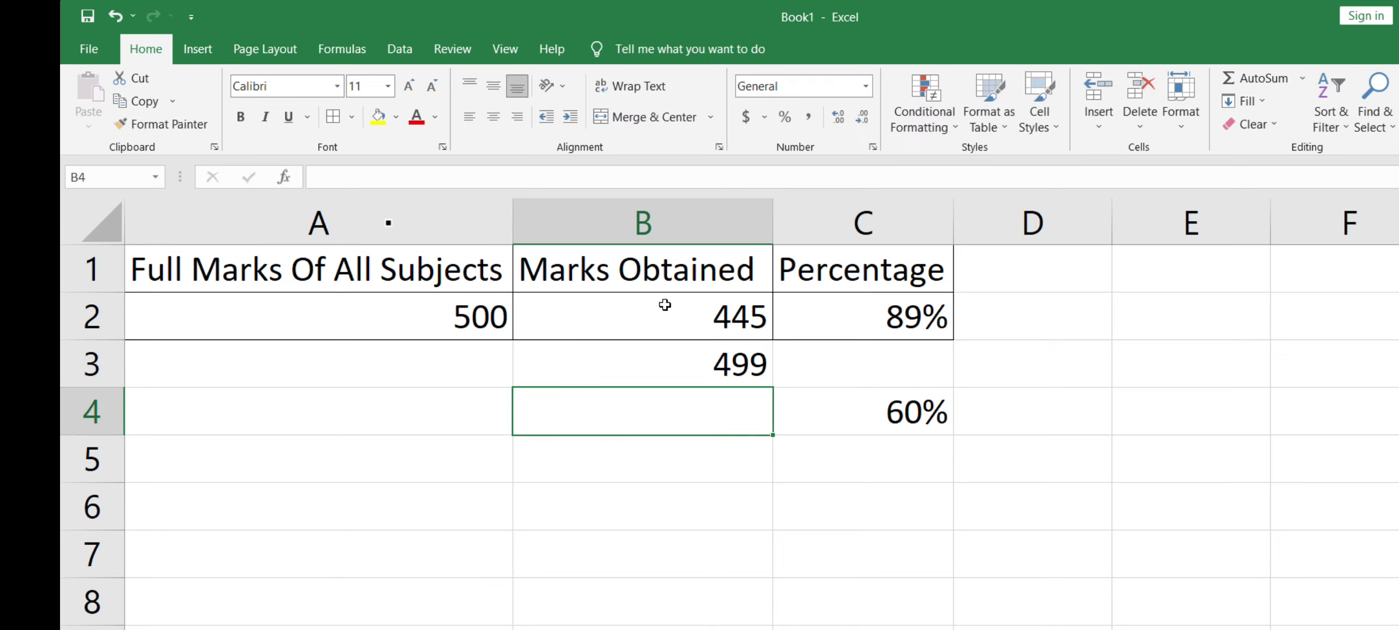
click(693, 366)
key(Delete)
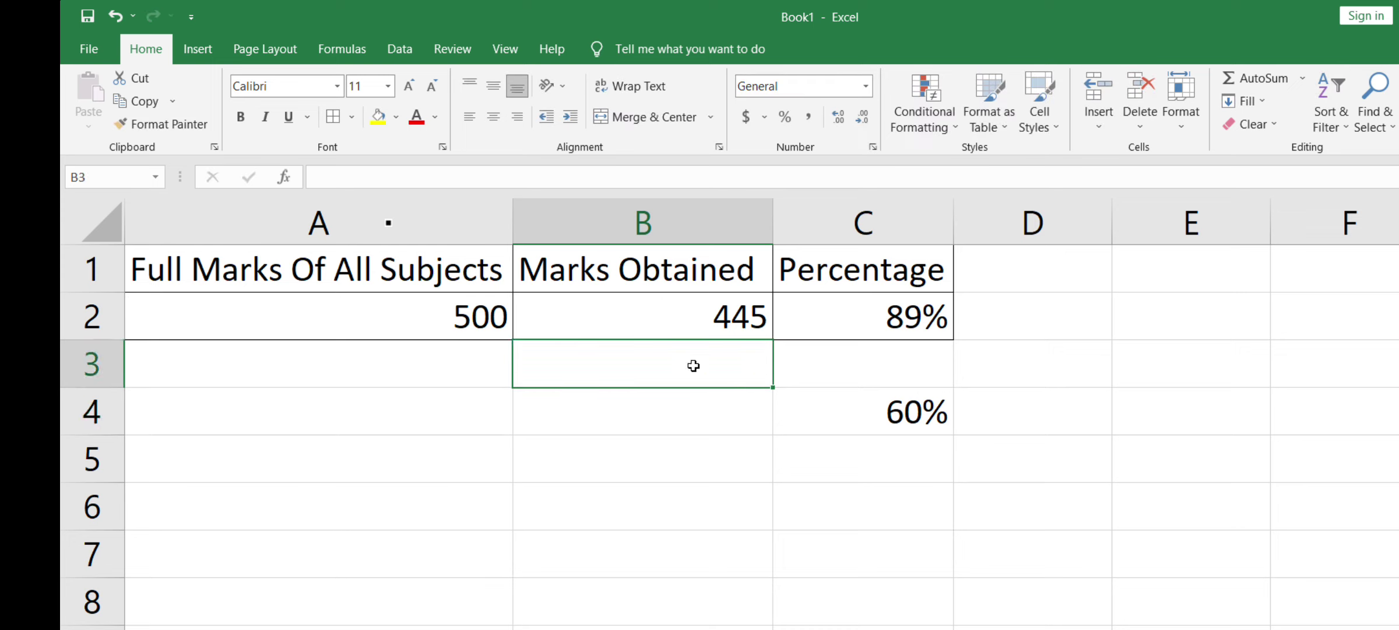
Step: Change the marks obtained in cell B2 to 499
double_click(694, 328)
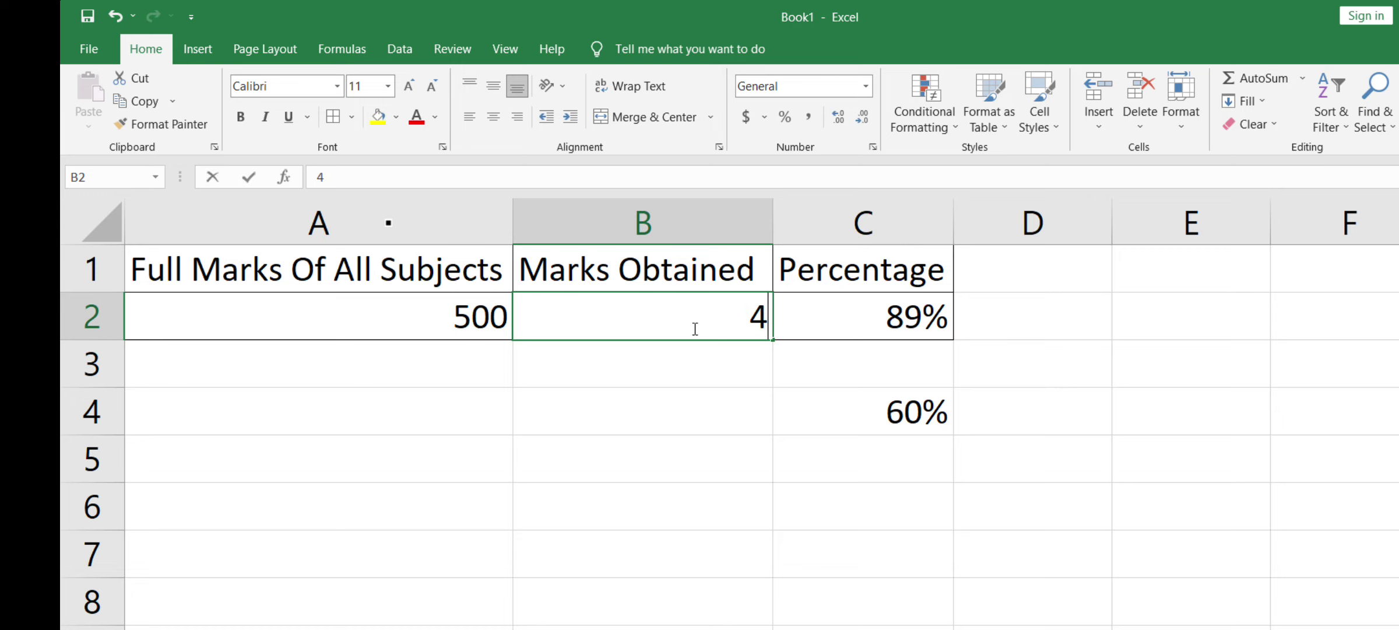
key(BackSpace)
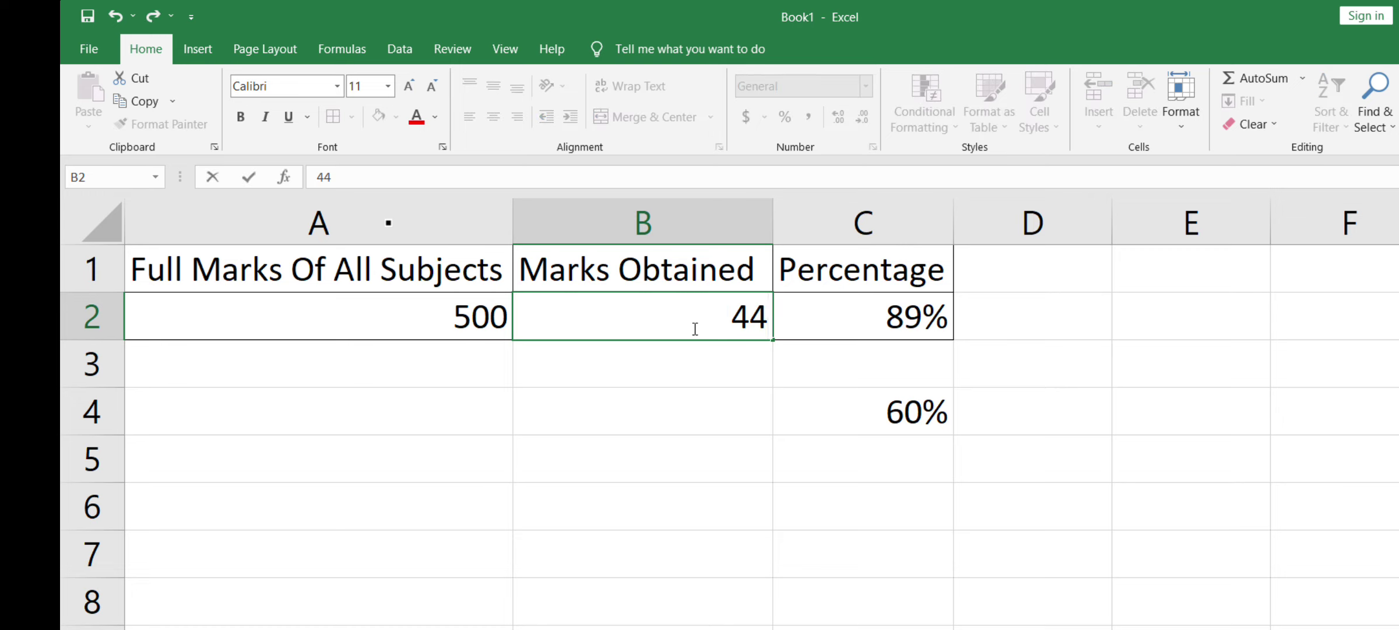
key(BackSpace)
text(99)
key(Return)
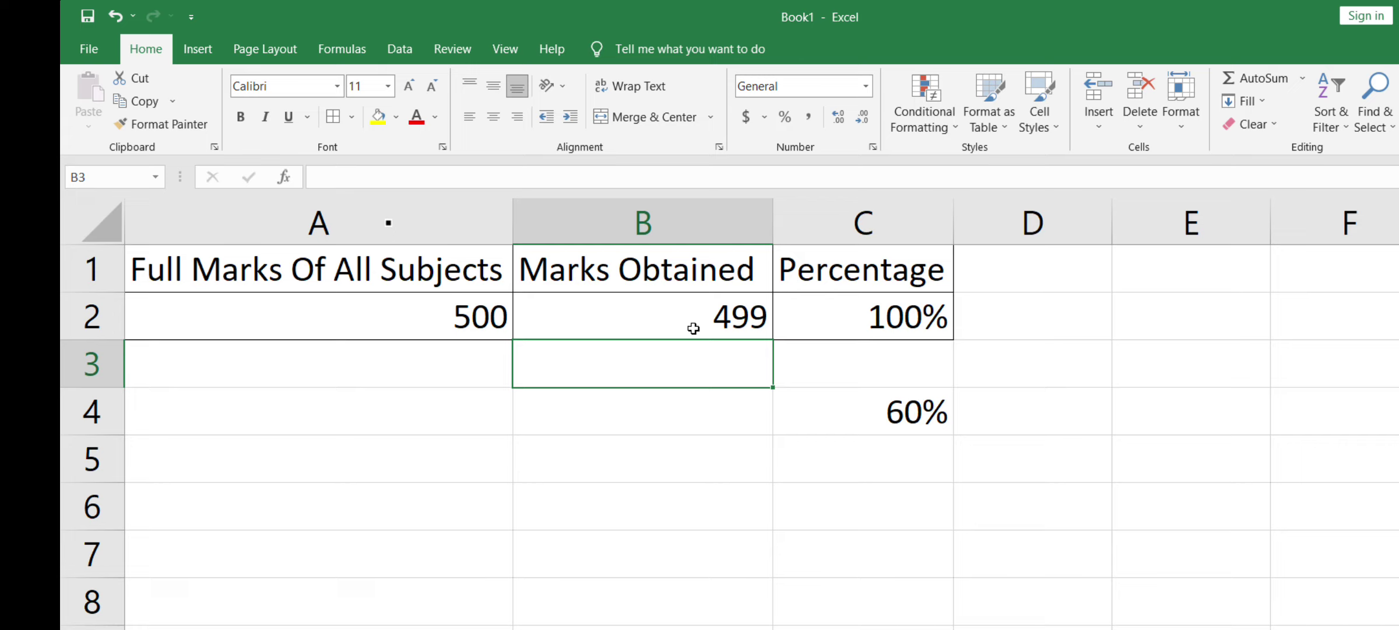
Step: Format the percentages in cells C2 and C4 to show one decimal place each
click(855, 328)
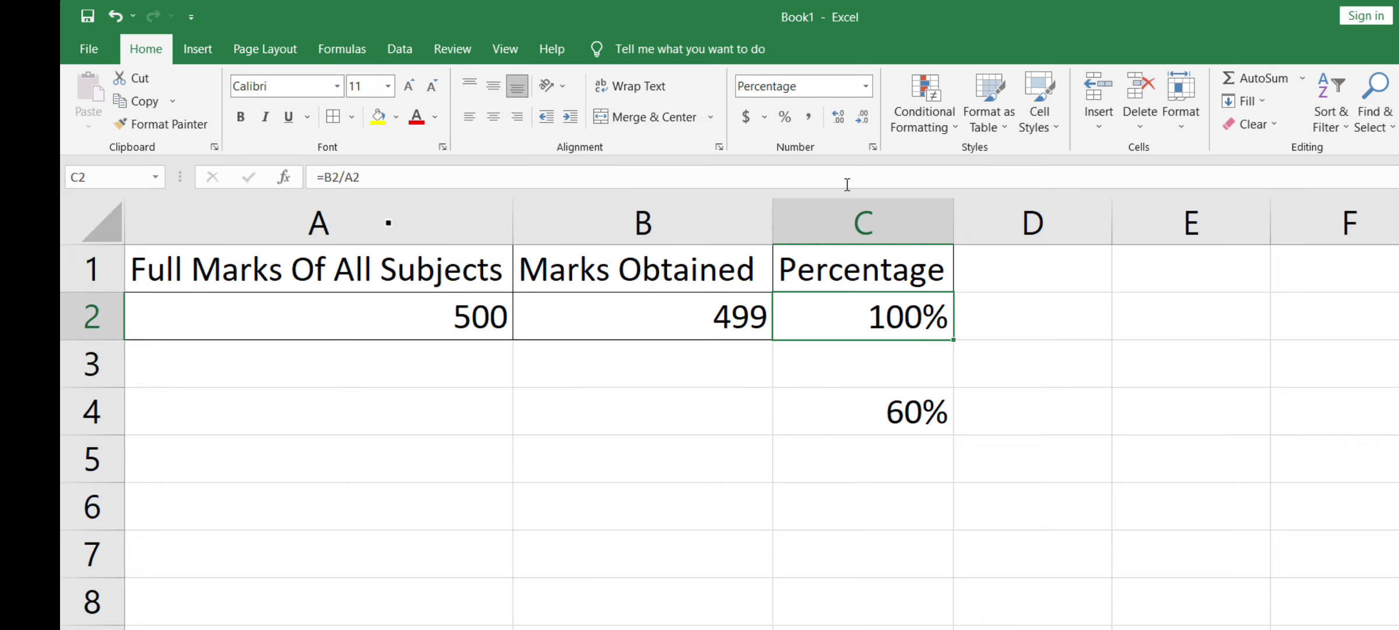
click(838, 118)
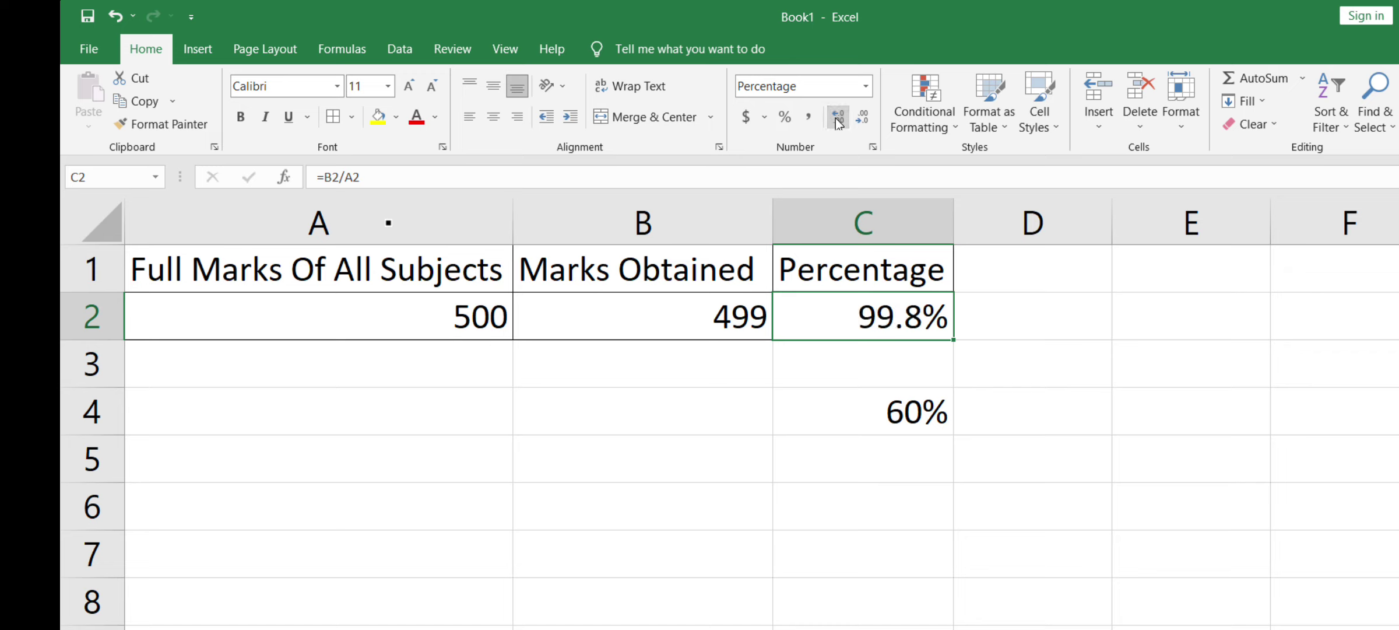
click(836, 419)
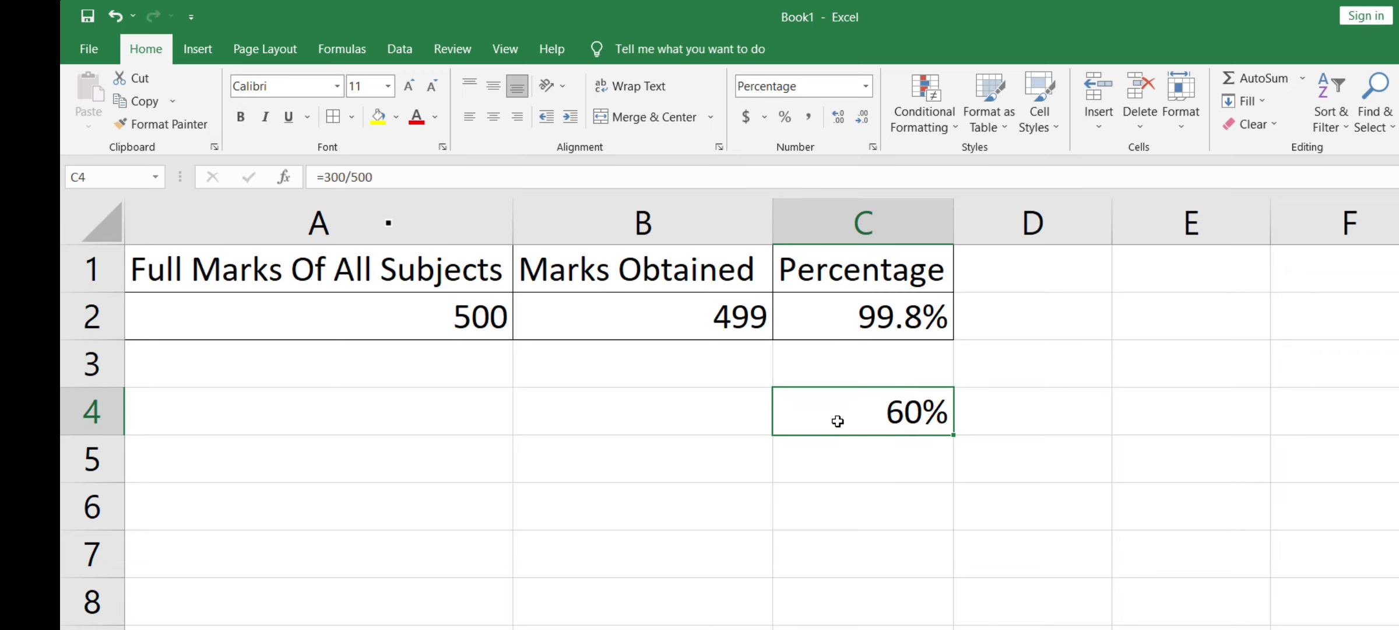
click(841, 114)
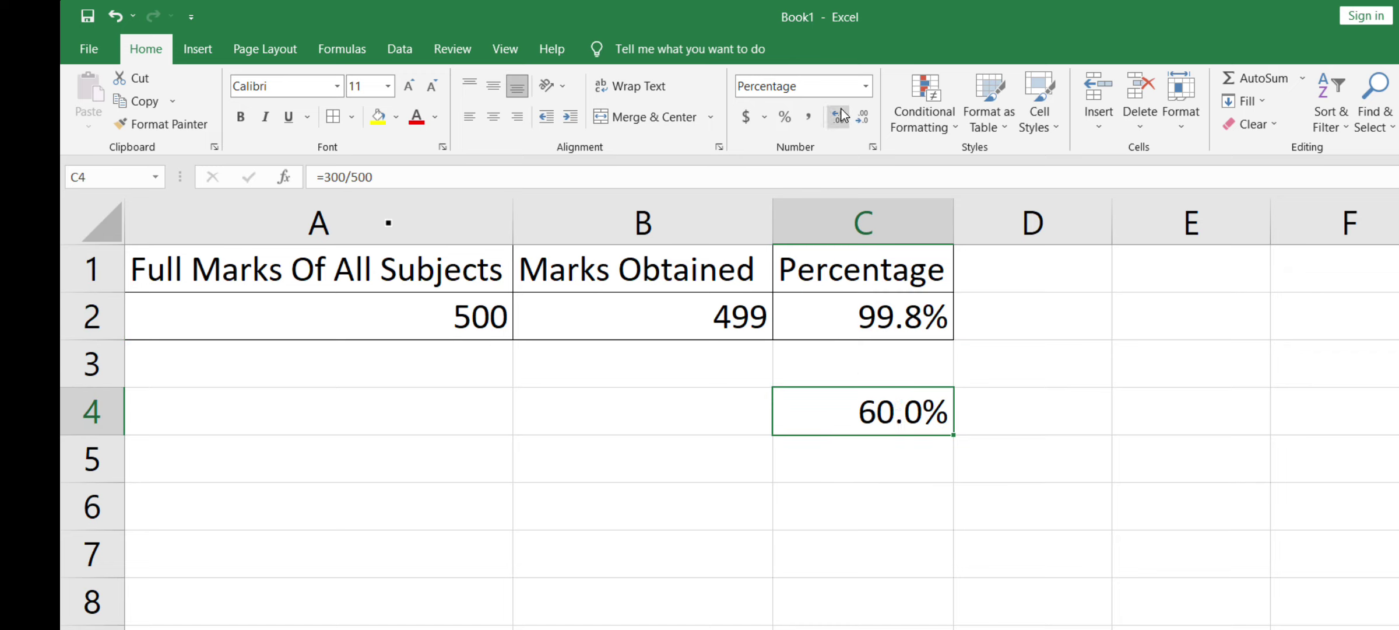
click(841, 115)
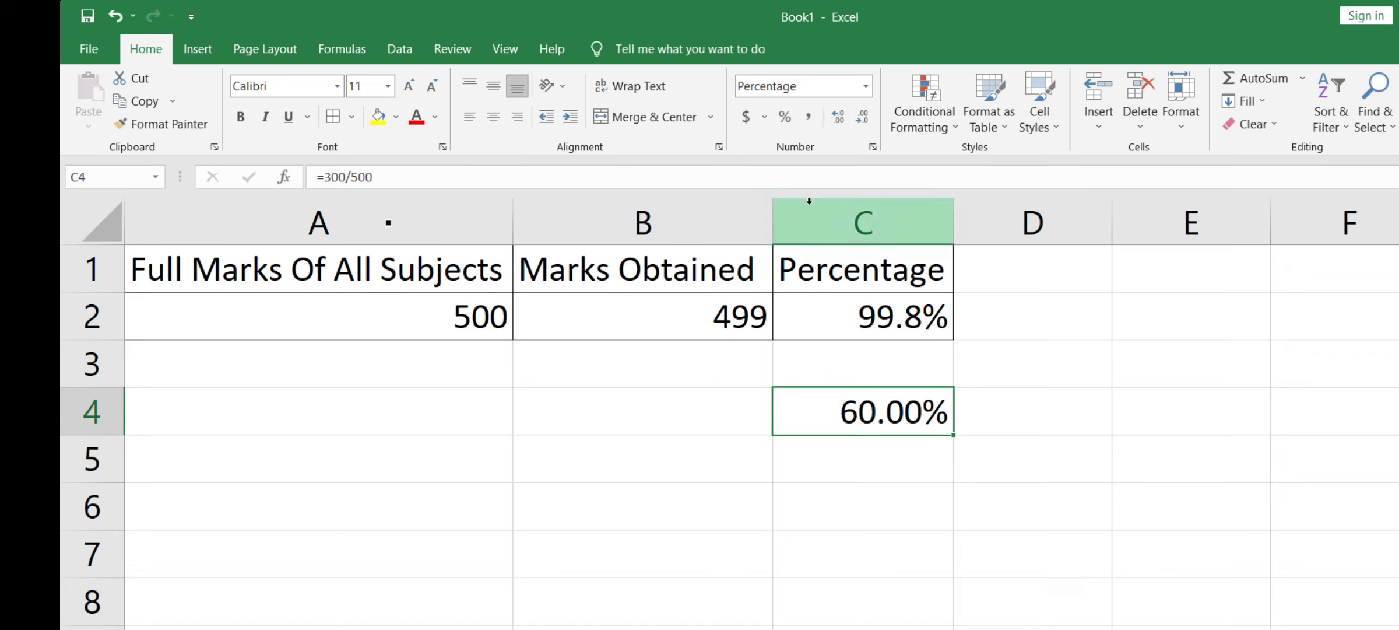
click(862, 117)
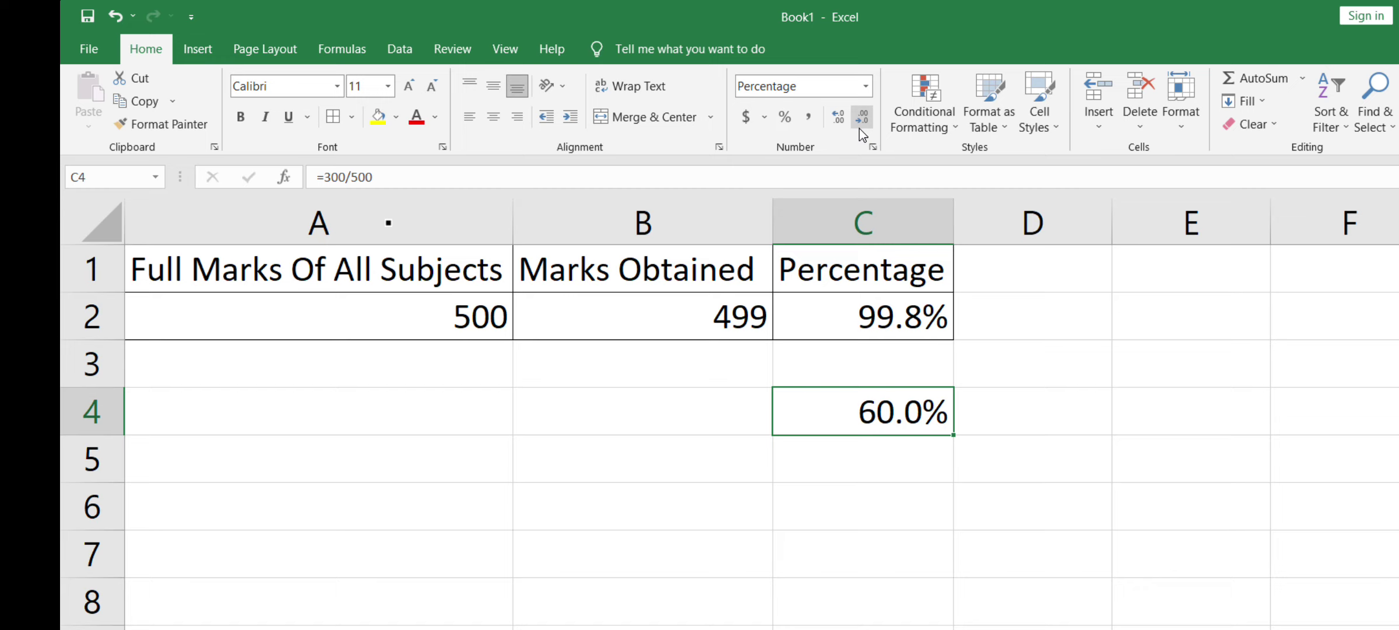
click(378, 494)
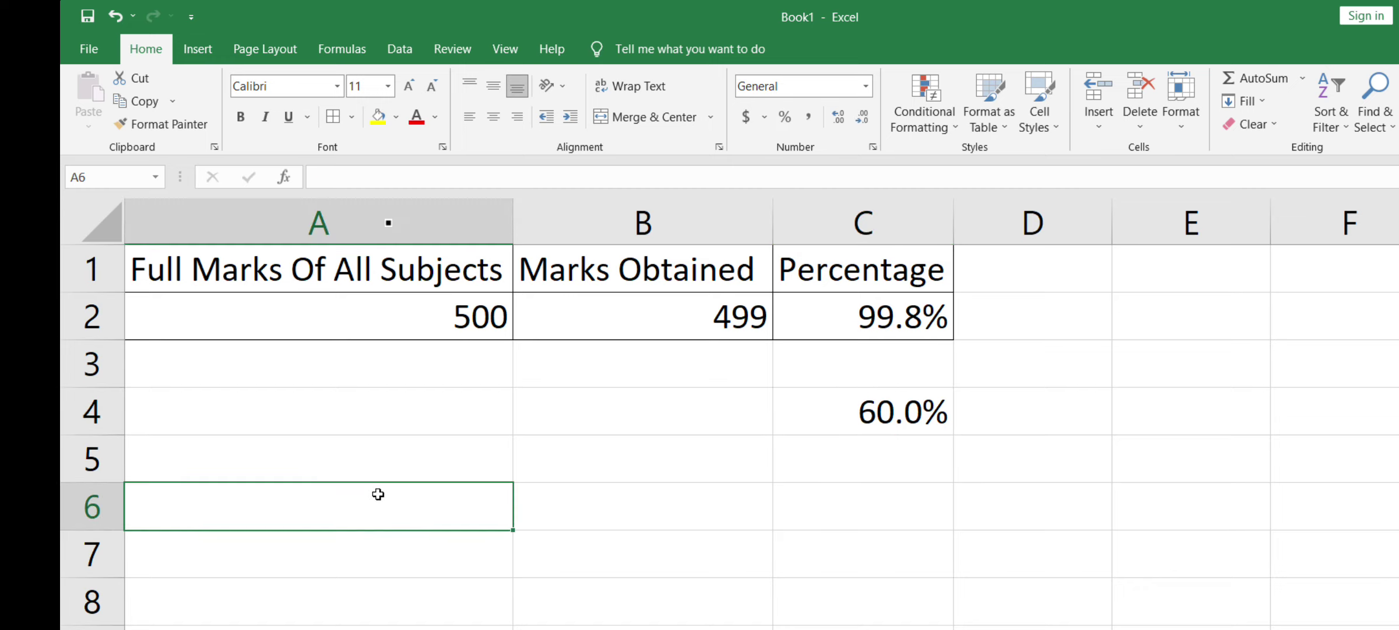